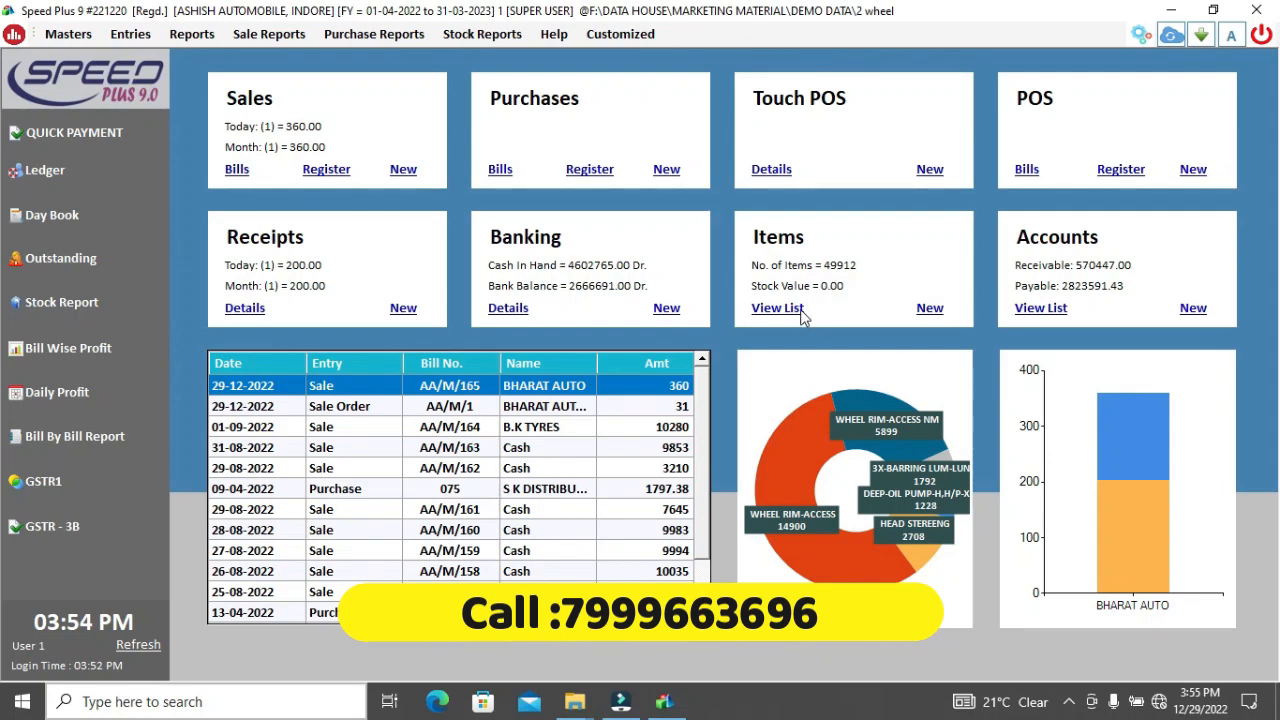
Open the list of items from the dashboard's Items section
{"action": "left_click", "coordinate": [793, 311]}
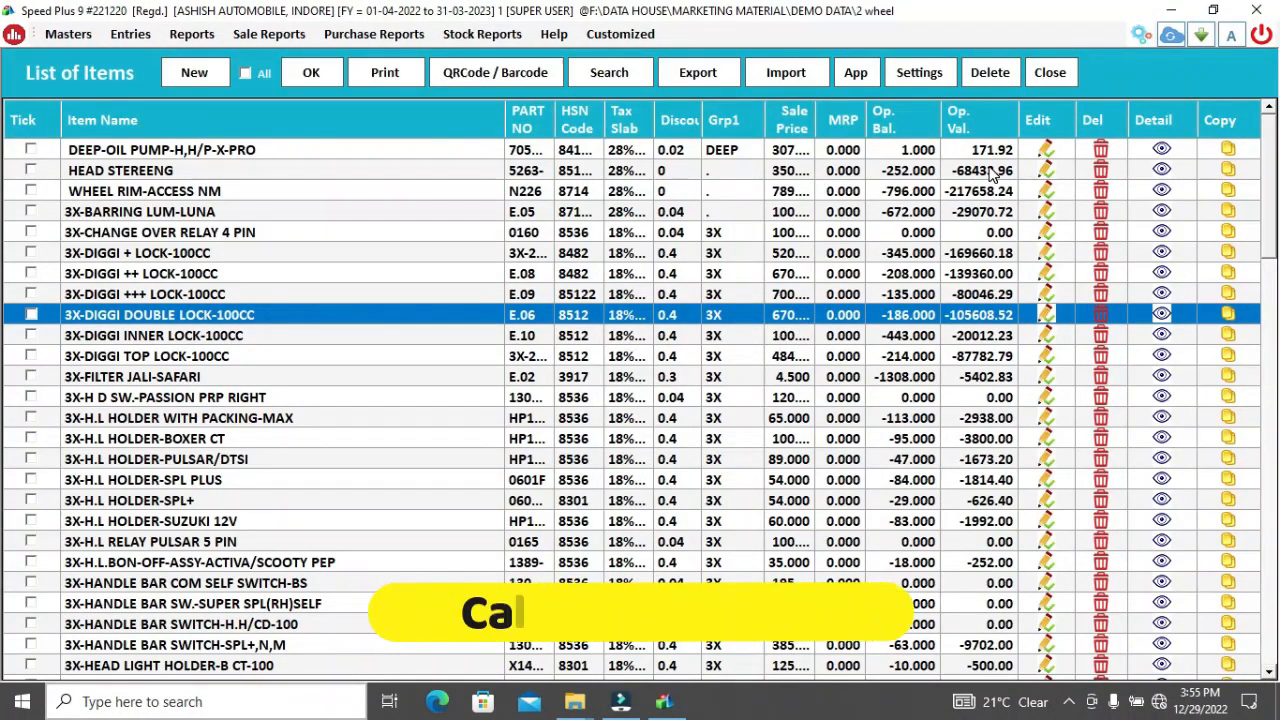
{"action": "left_click", "coordinate": [1051, 73]}
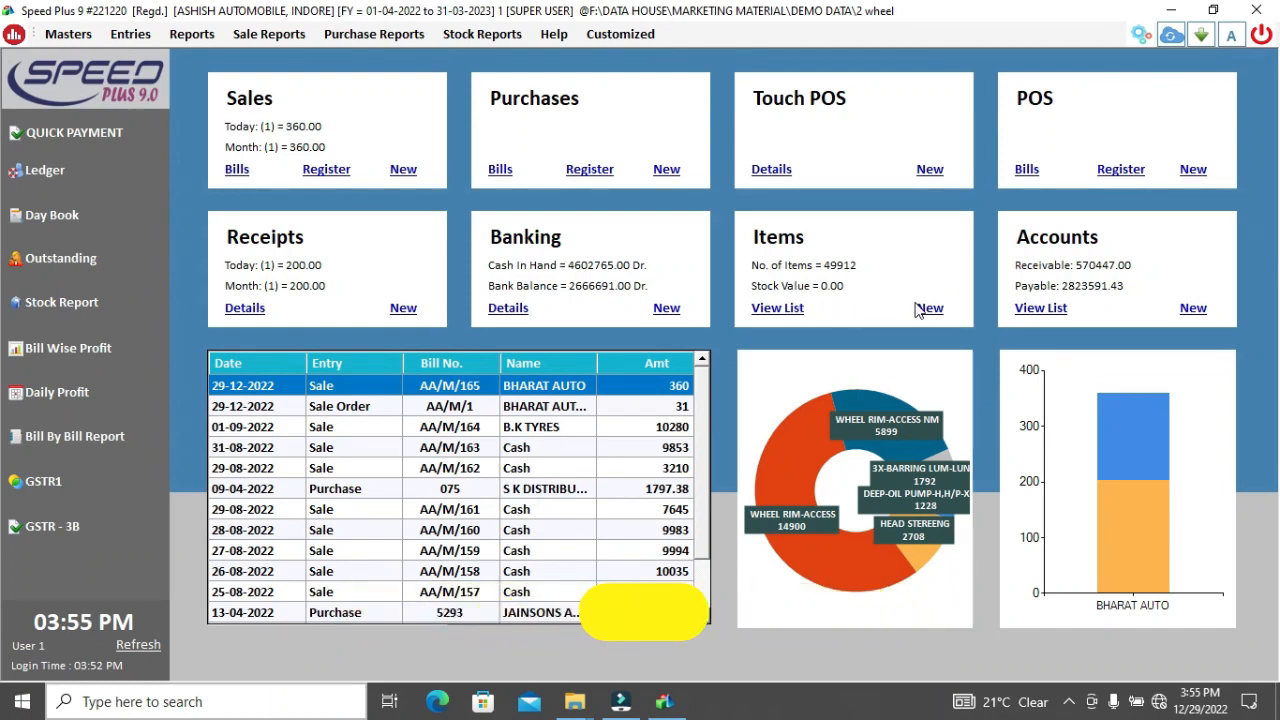
{"action": "left_click", "coordinate": [790, 312]}
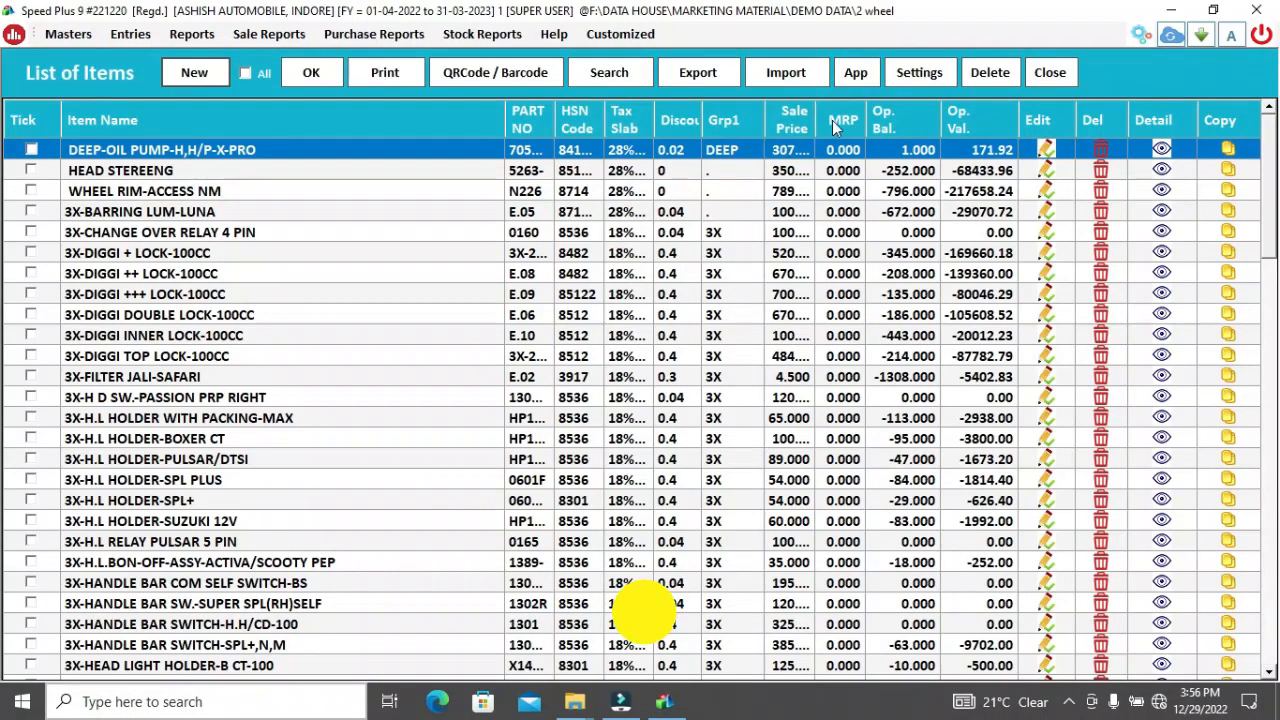
Review the number of sub items and their names in the item list's sub item settings, then close them
{"action": "left_click", "coordinate": [919, 73]}
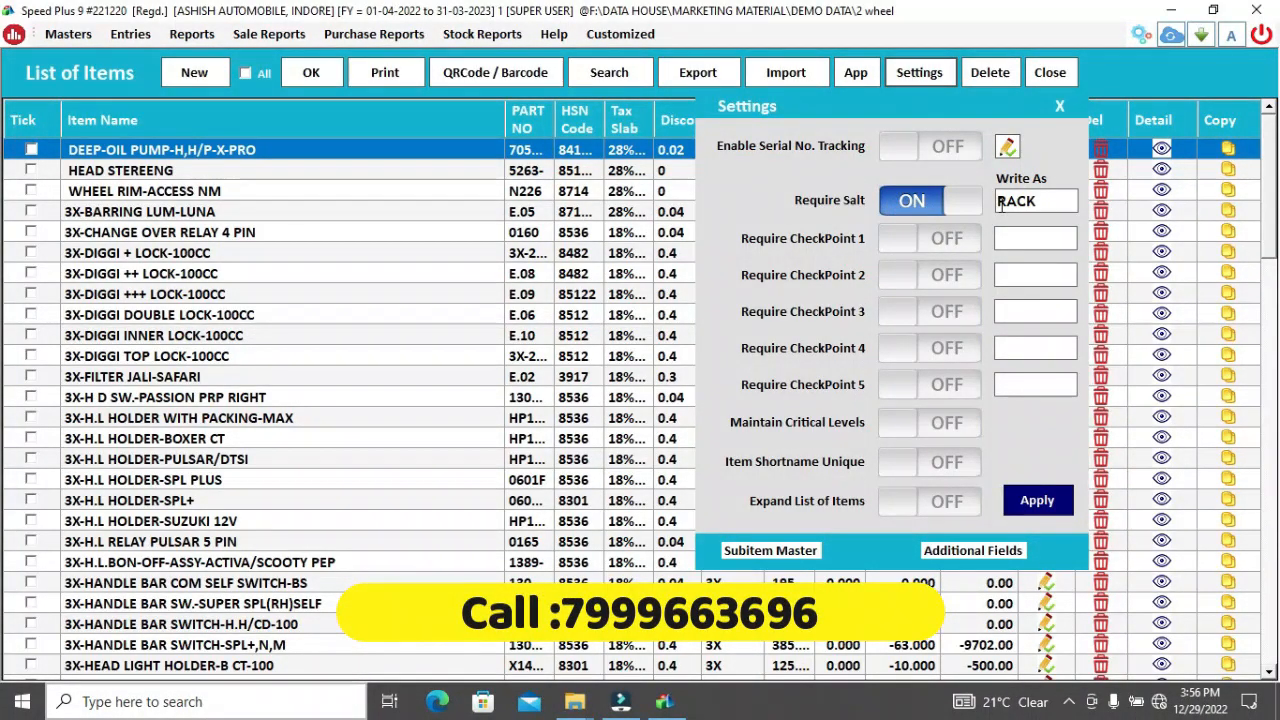
{"action": "left_click", "coordinate": [768, 551]}
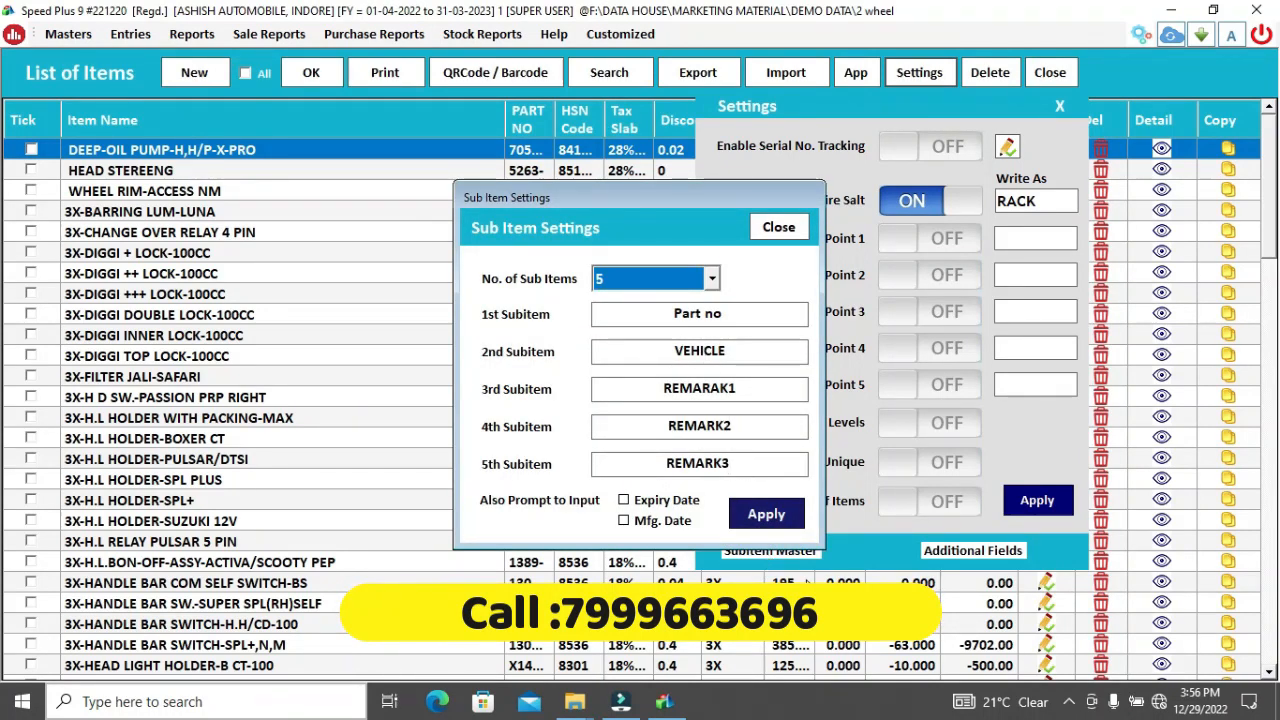
{"action": "left_click", "coordinate": [766, 514]}
{"action": "left_click", "coordinate": [700, 412]}
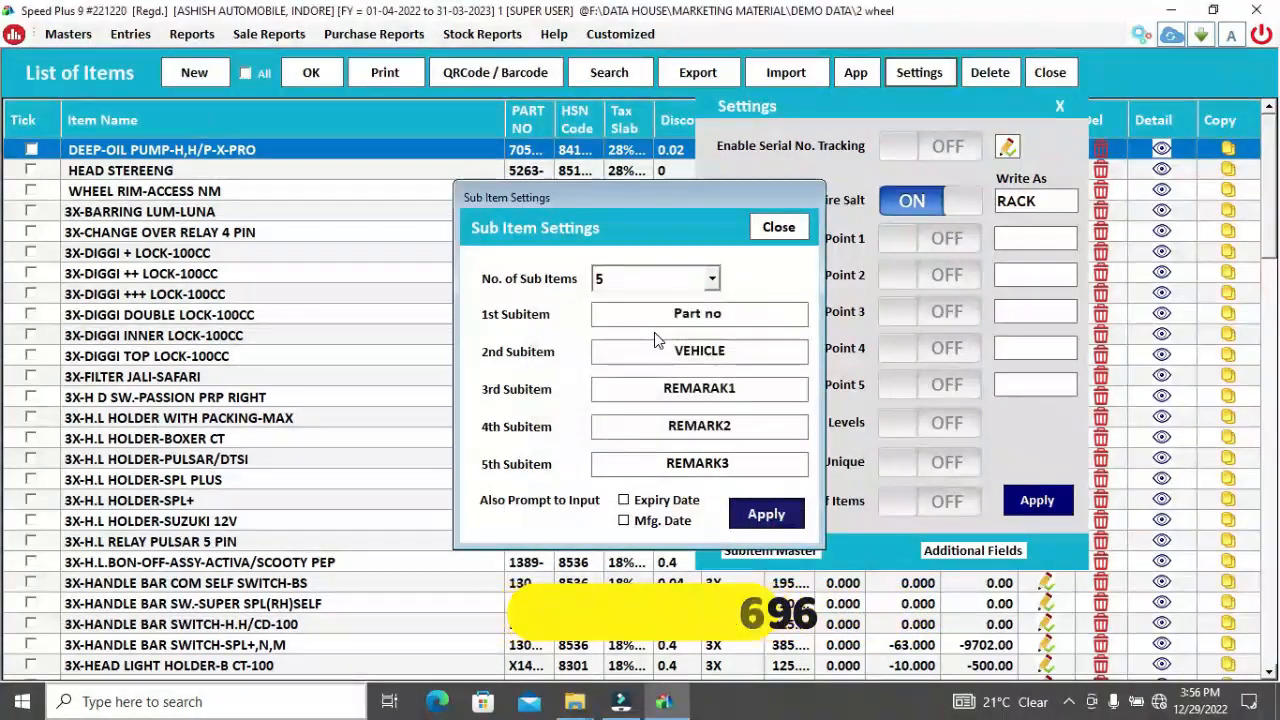
{"action": "left_click", "coordinate": [800, 229]}
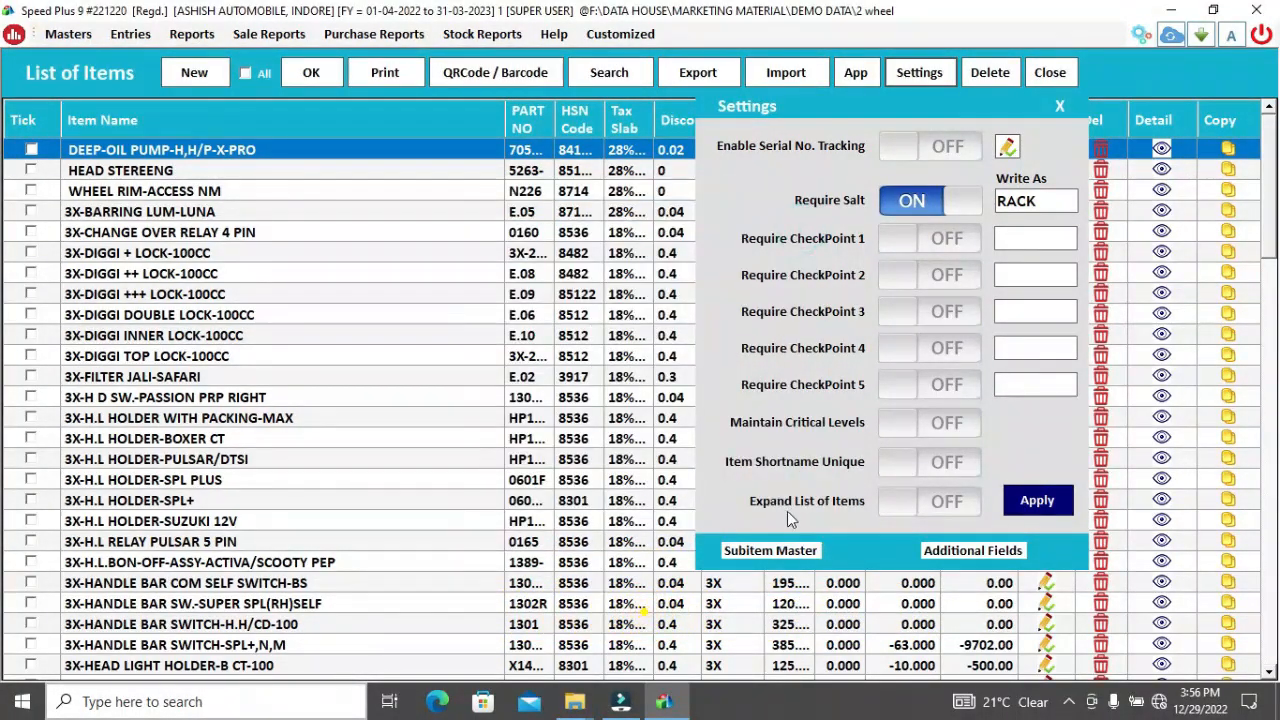
Enable Maintain Critical Levels in the item settings and apply the change
{"action": "left_click", "coordinate": [935, 430]}
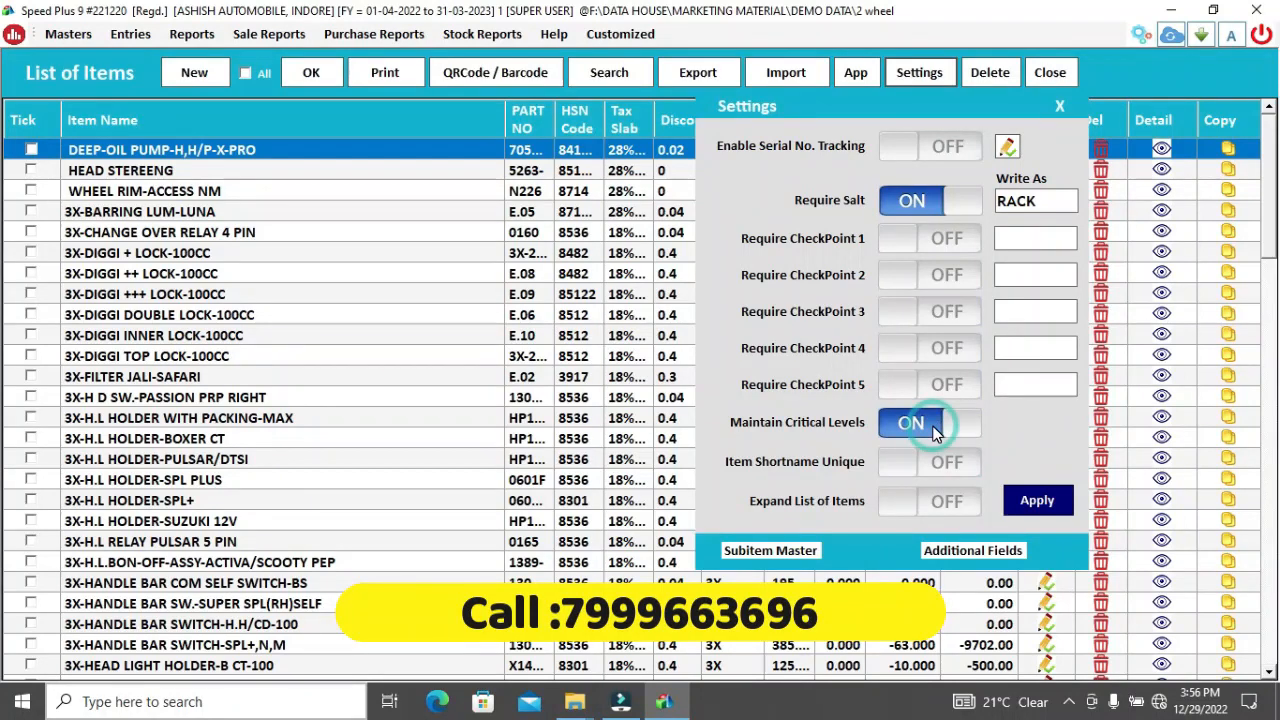
{"action": "left_click", "coordinate": [1046, 500]}
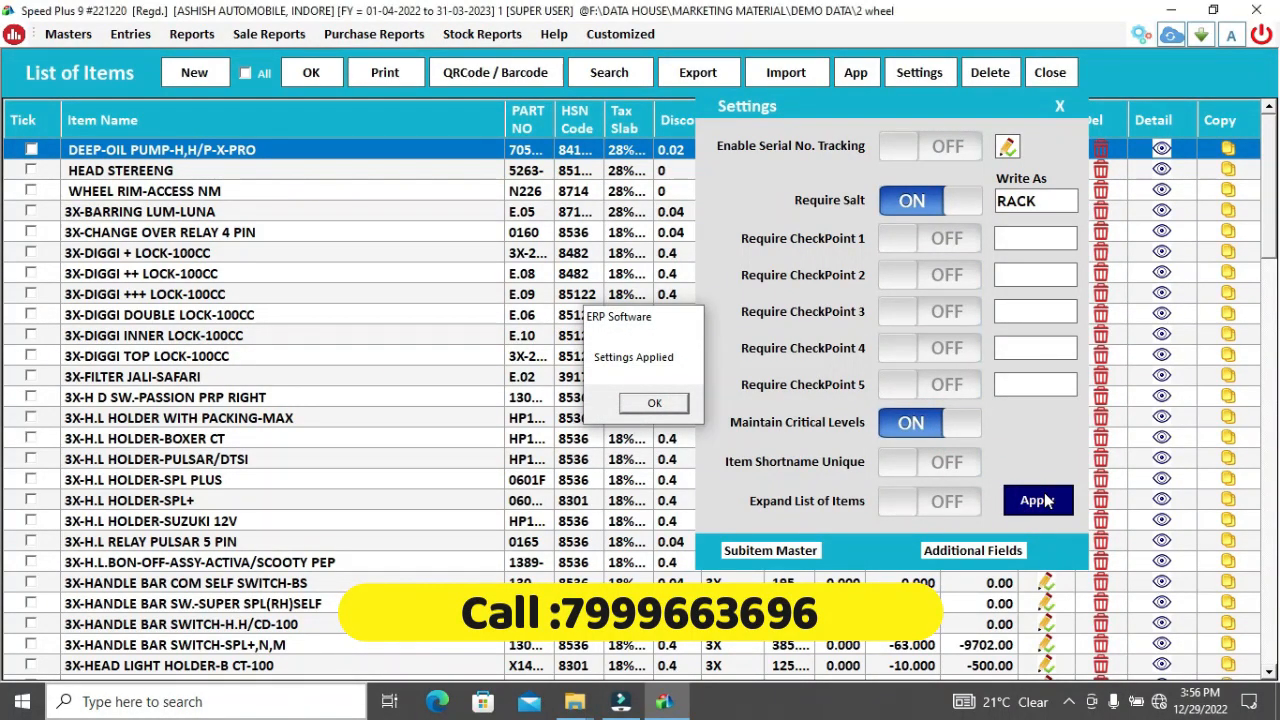
{"action": "key", "text": "Return"}
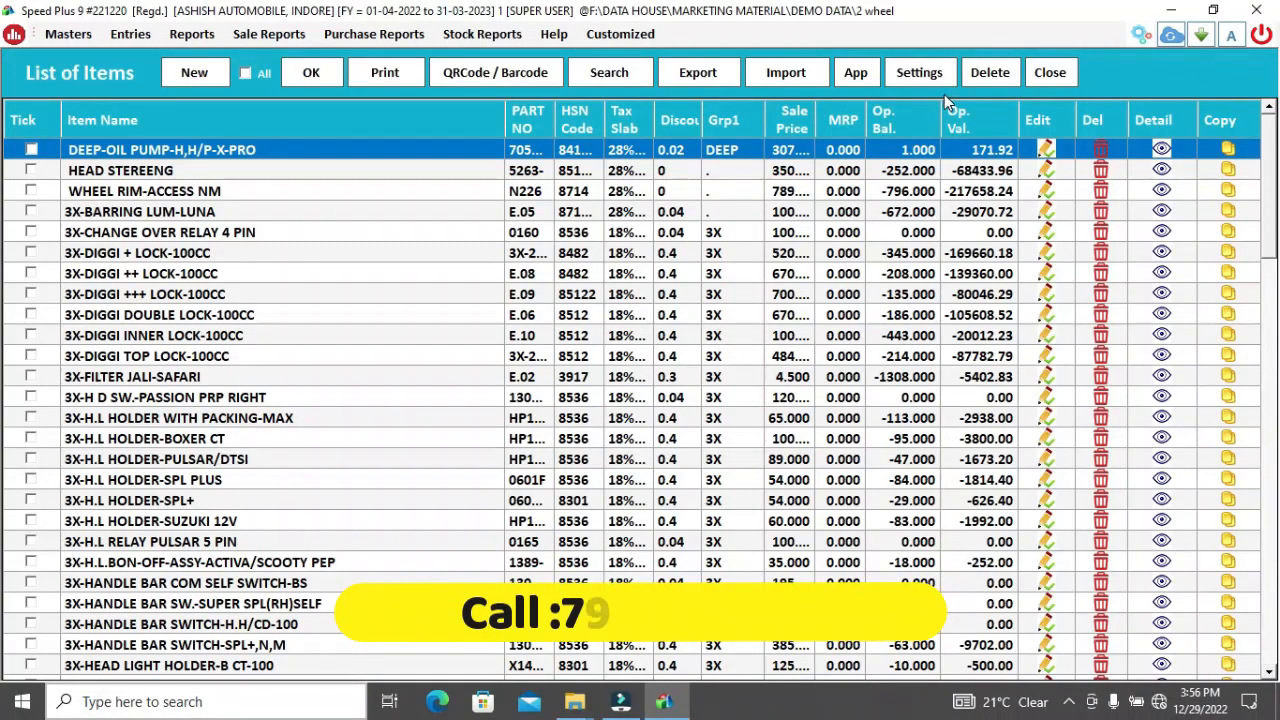
Open the item 3X-H.L HOLDER-SPL PLUS for editing and go through its name, part number and HSN code
{"action": "double_click", "coordinate": [164, 480]}
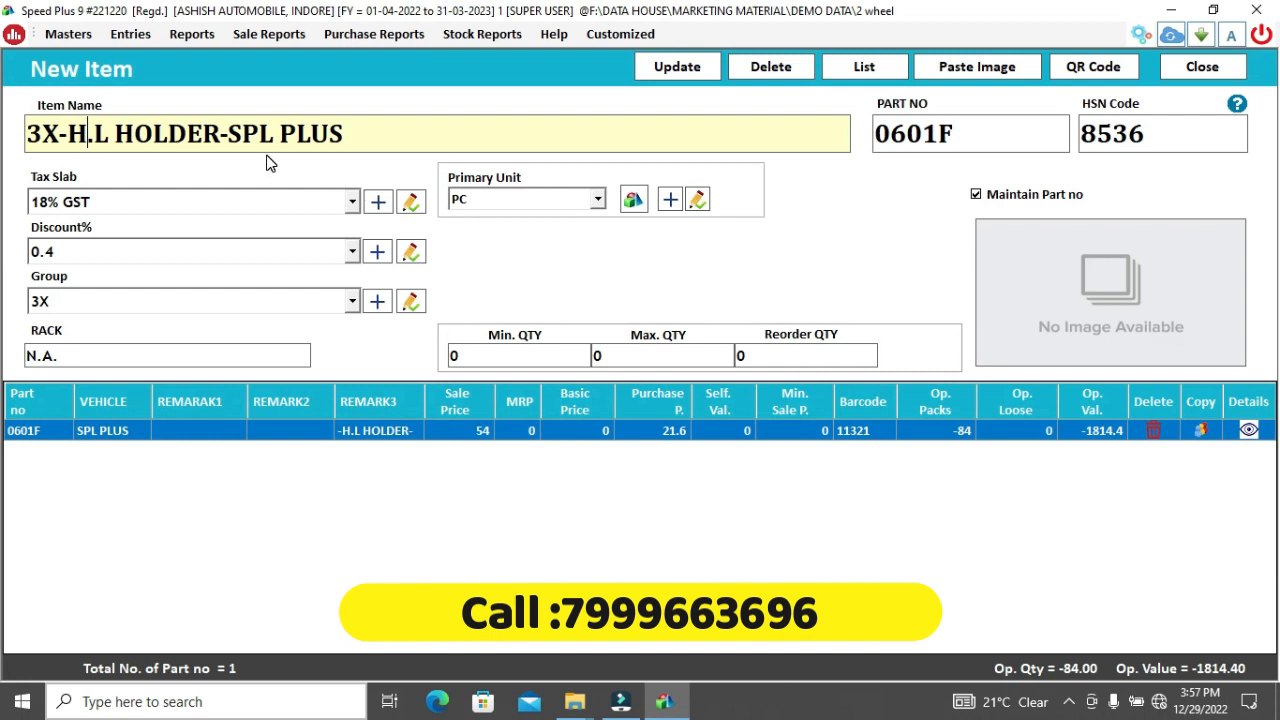
{"action": "left_click", "coordinate": [414, 134]}
{"action": "left_click", "coordinate": [992, 142]}
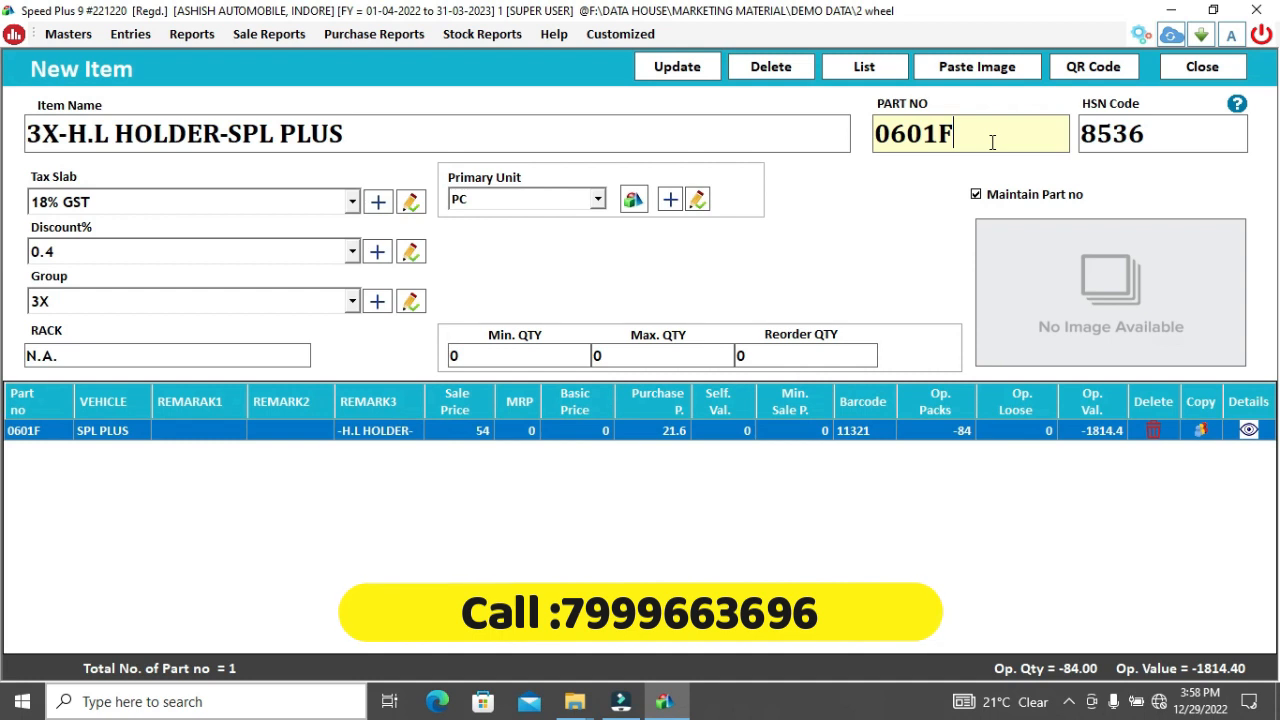
{"action": "left_click", "coordinate": [1165, 140]}
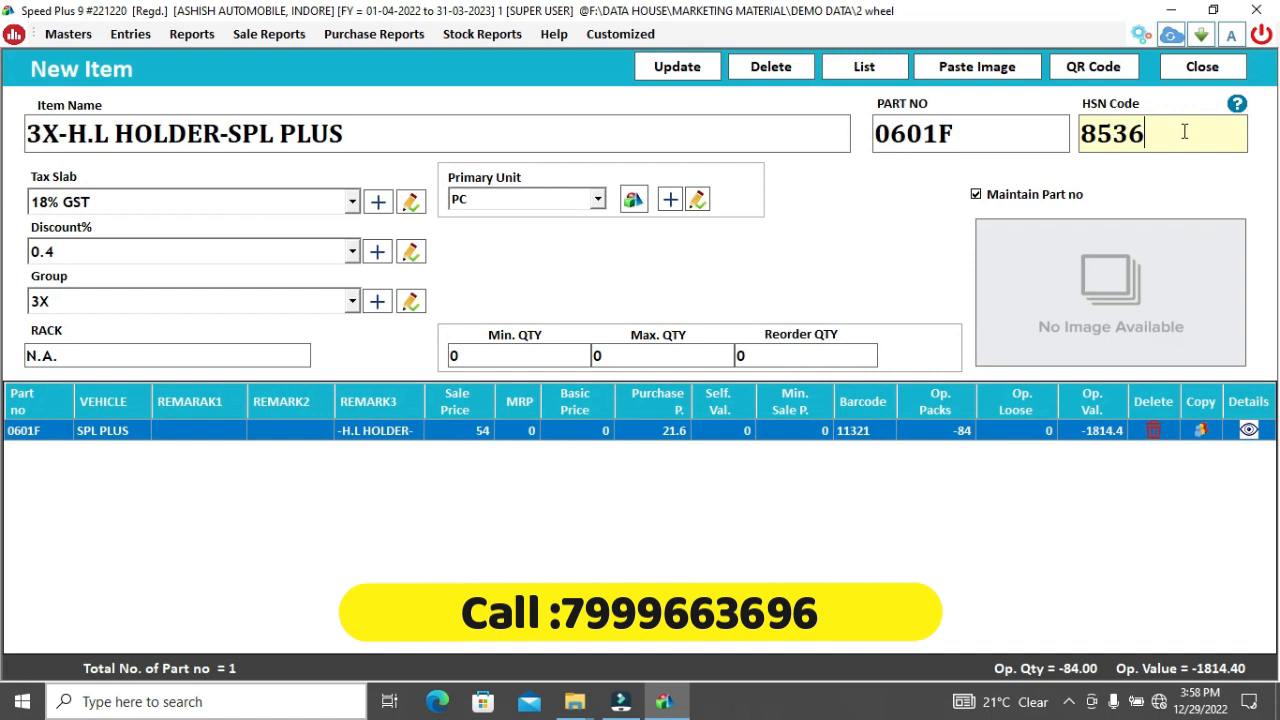
Look through the available tax slabs and discount percentages for the item, keeping the current choices
{"action": "left_click", "coordinate": [241, 204]}
{"action": "left_click", "coordinate": [241, 204]}
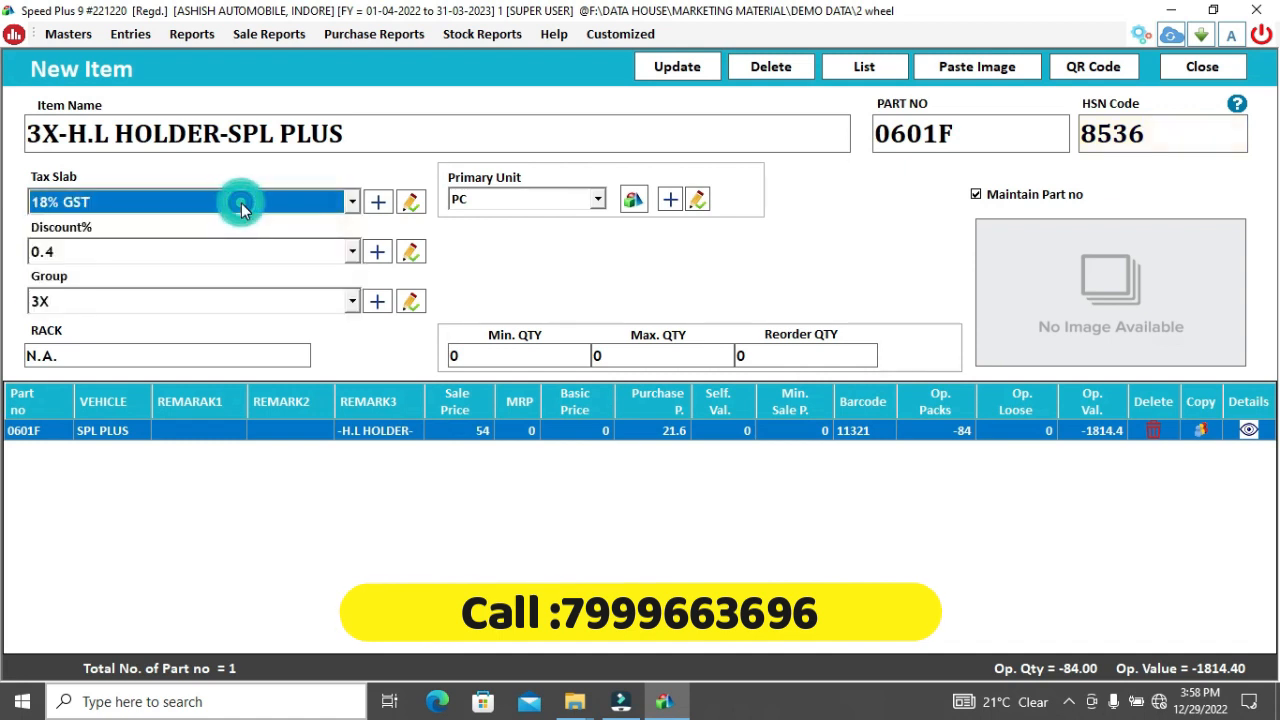
{"action": "left_click", "coordinate": [241, 204]}
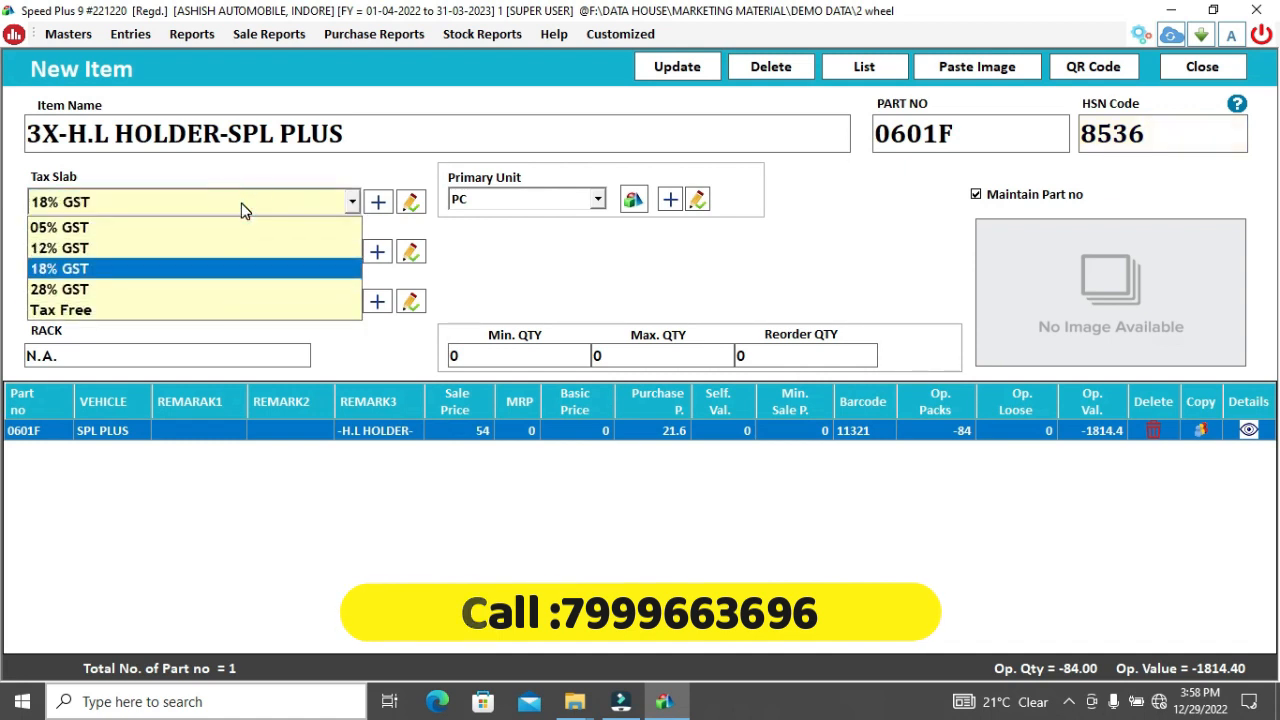
{"action": "left_click", "coordinate": [241, 204]}
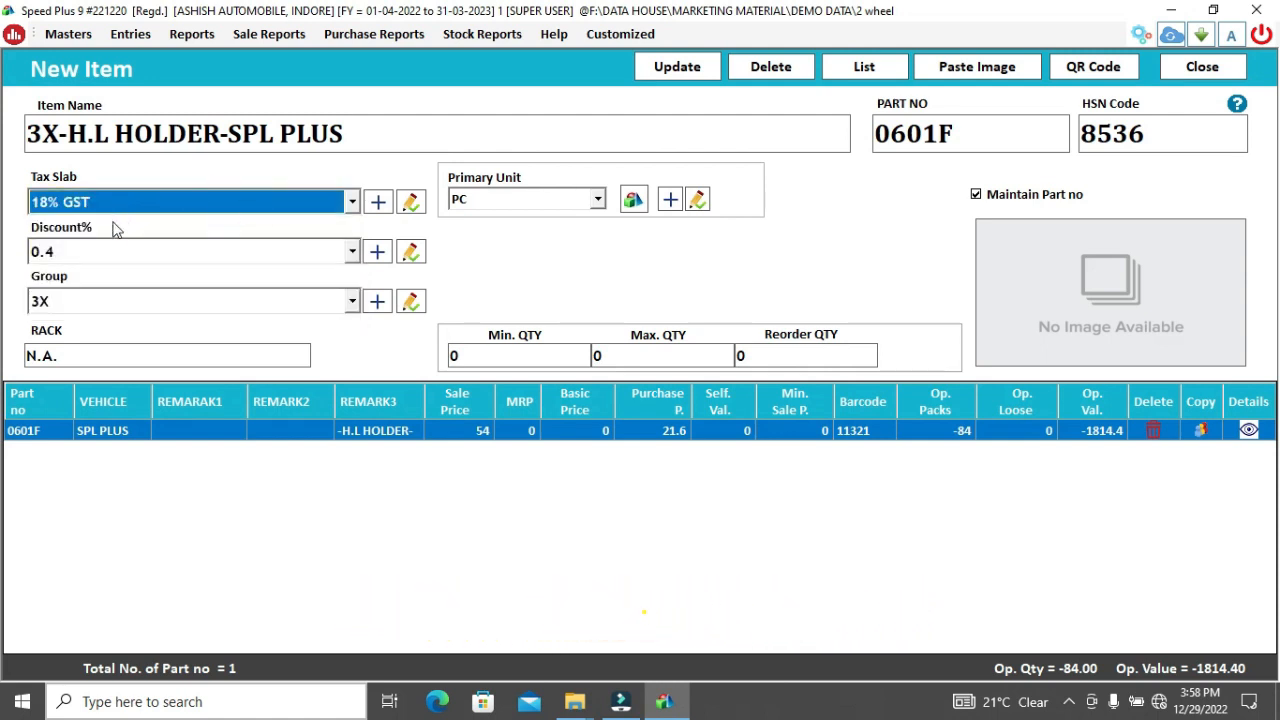
{"action": "left_click", "coordinate": [111, 252]}
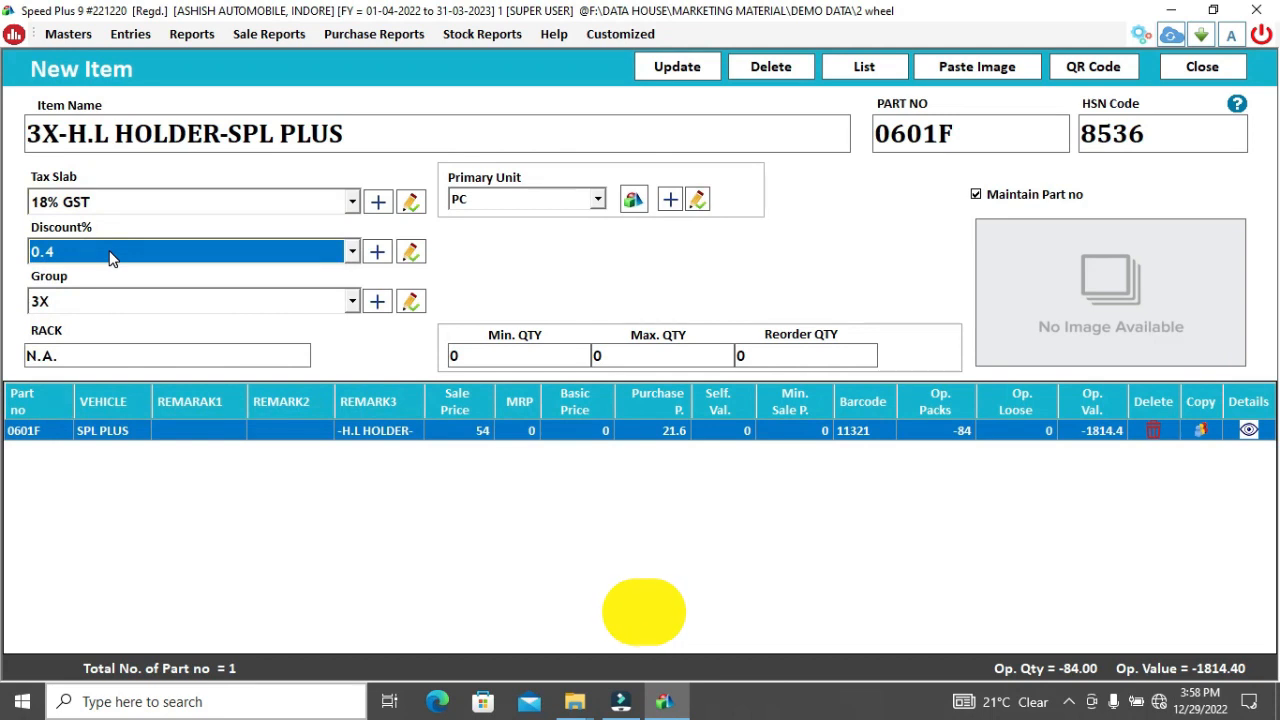
{"action": "left_click", "coordinate": [110, 252]}
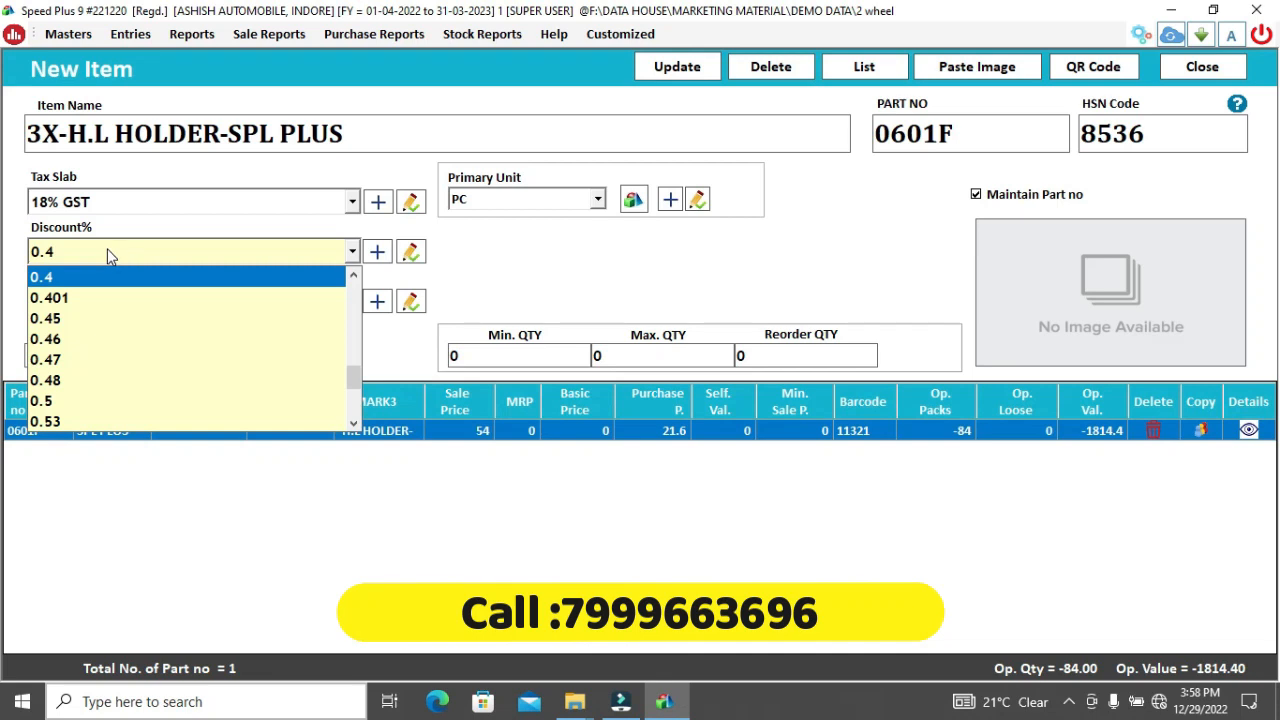
{"action": "left_click", "coordinate": [107, 251]}
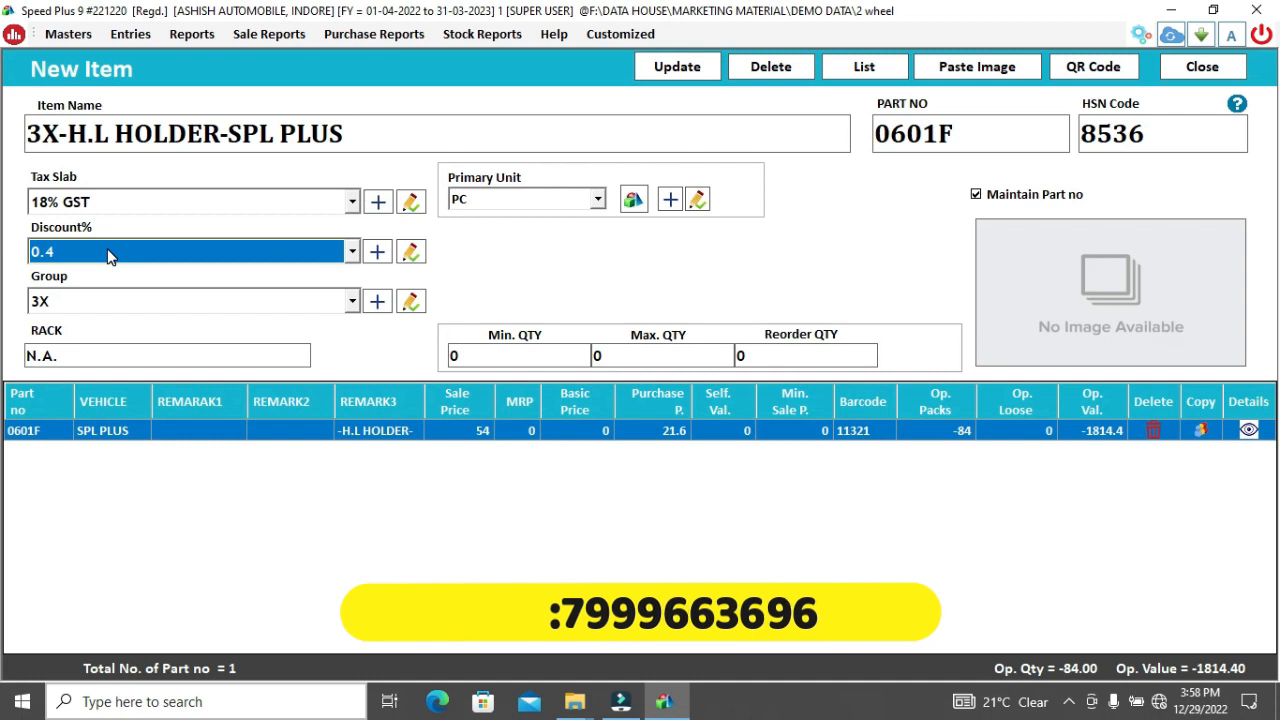
Look through the item group choices and the form for adding a new item group, leaving the group as it is
{"action": "left_click", "coordinate": [113, 293]}
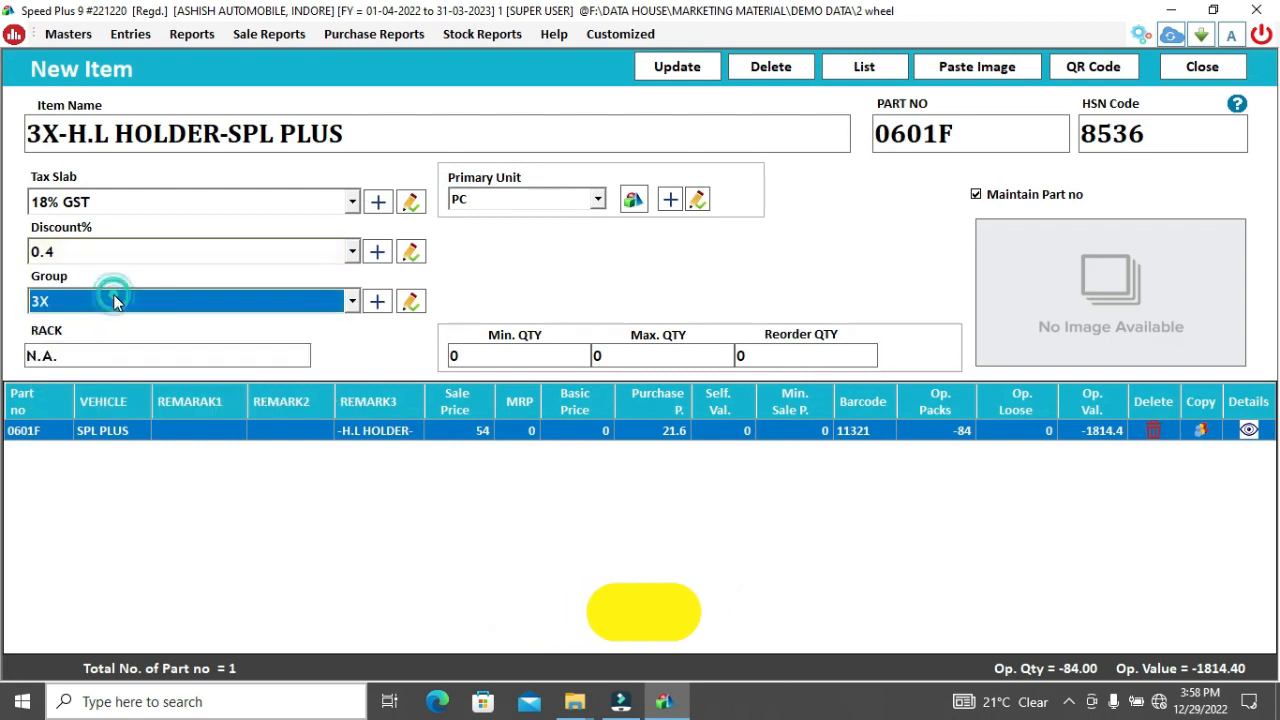
{"action": "left_click", "coordinate": [113, 293]}
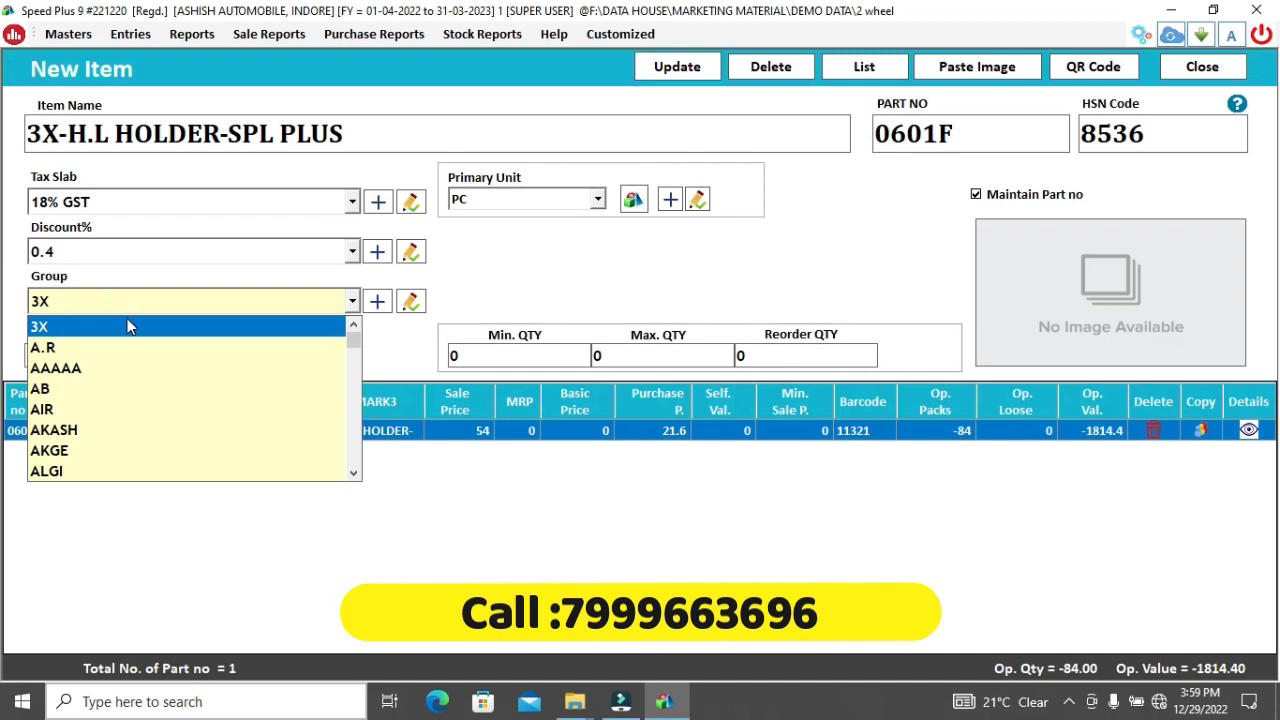
{"action": "left_click", "coordinate": [381, 304]}
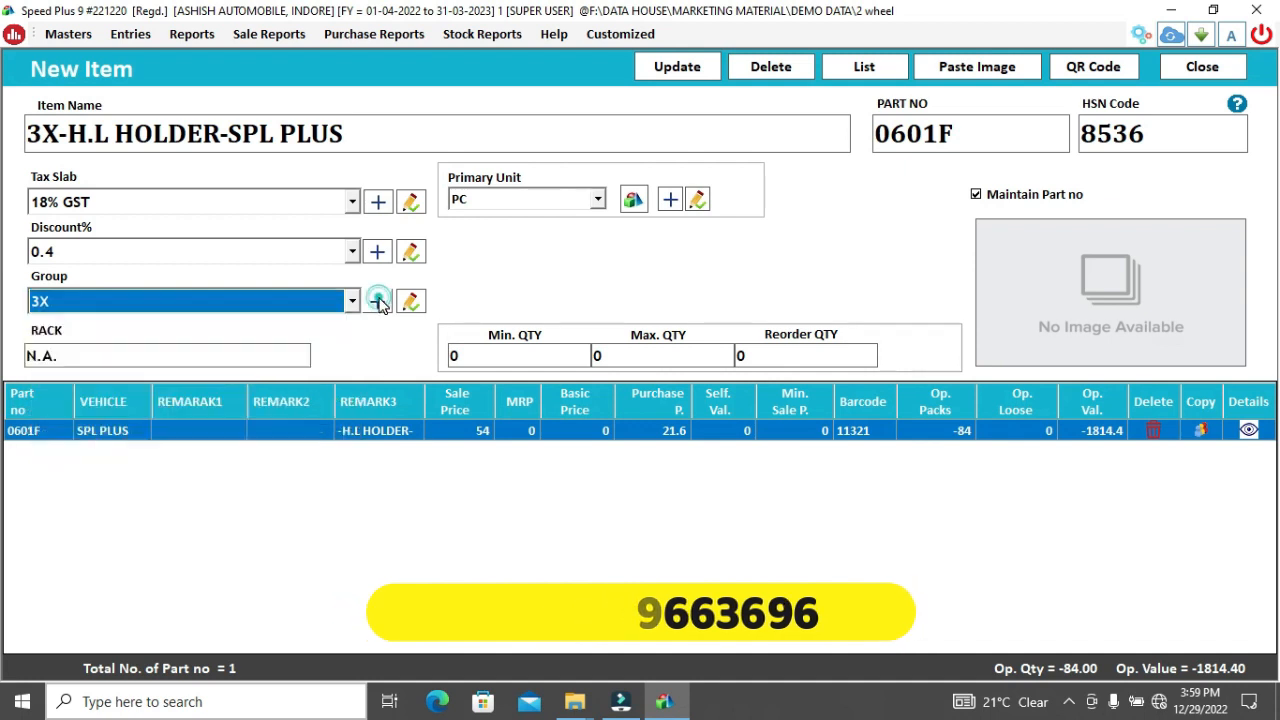
{"action": "left_click", "coordinate": [378, 302]}
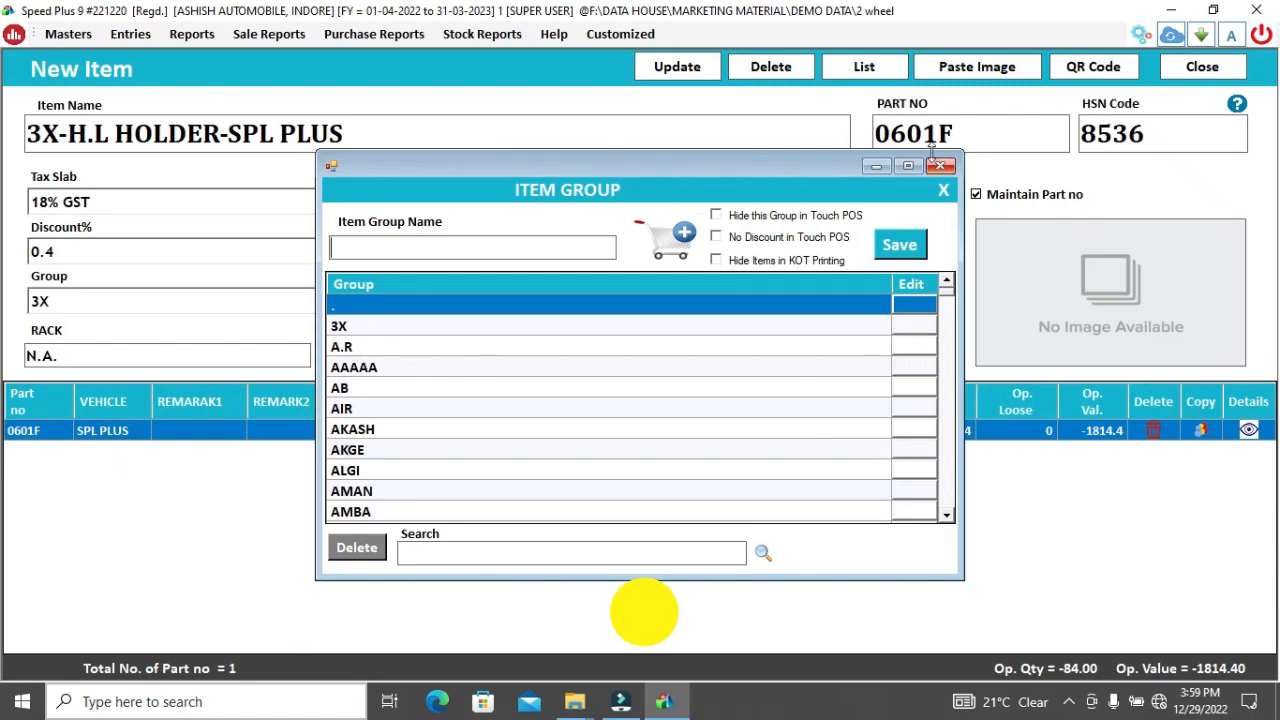
{"action": "left_click", "coordinate": [940, 165]}
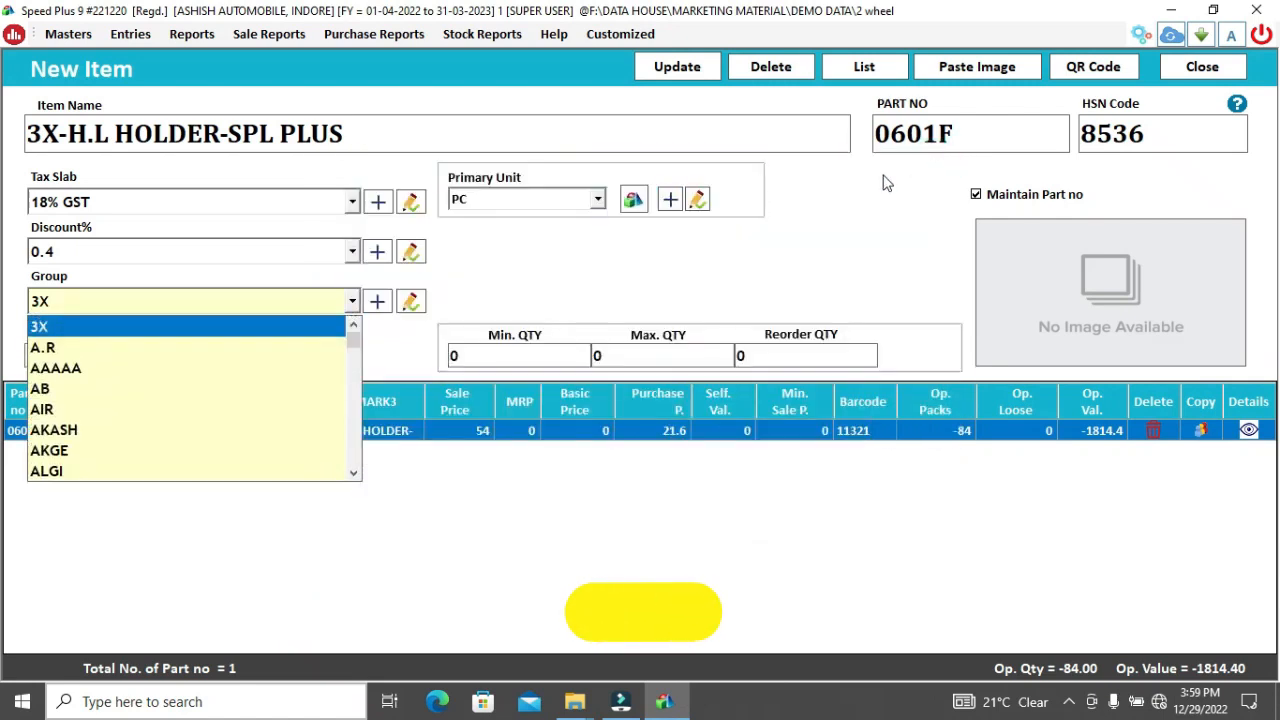
{"action": "left_click", "coordinate": [384, 302]}
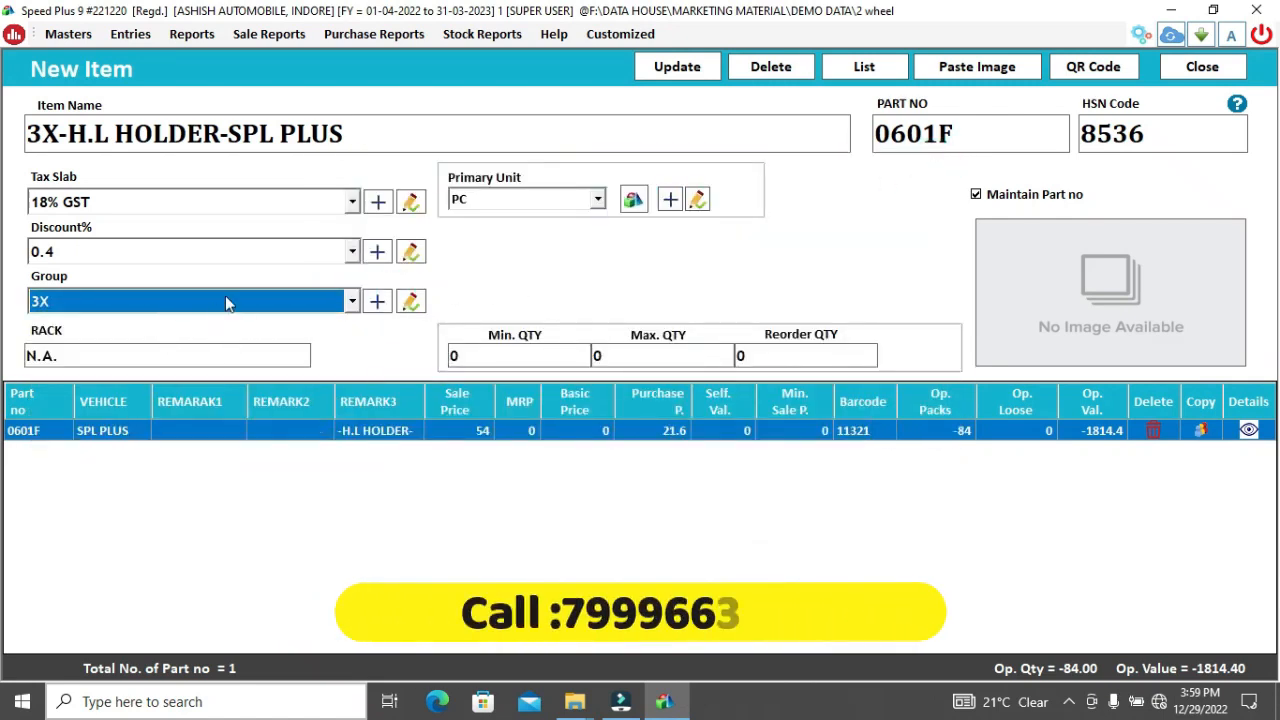
Replace the item's rack location with A1R1
{"action": "left_click", "coordinate": [181, 351]}
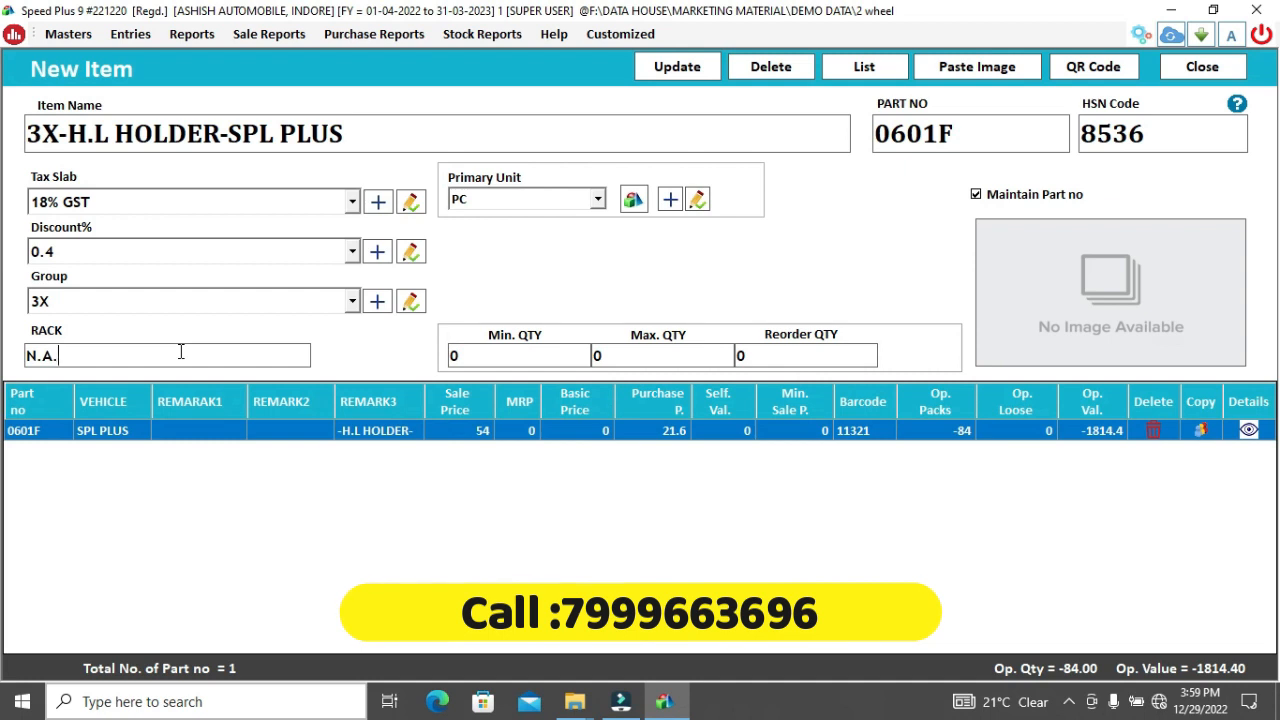
{"action": "key", "text": "BackSpace"}
{"action": "key", "text": "BackSpace"}
{"action": "key", "text": "BackSpace"}
{"action": "key", "text": "BackSpace"}
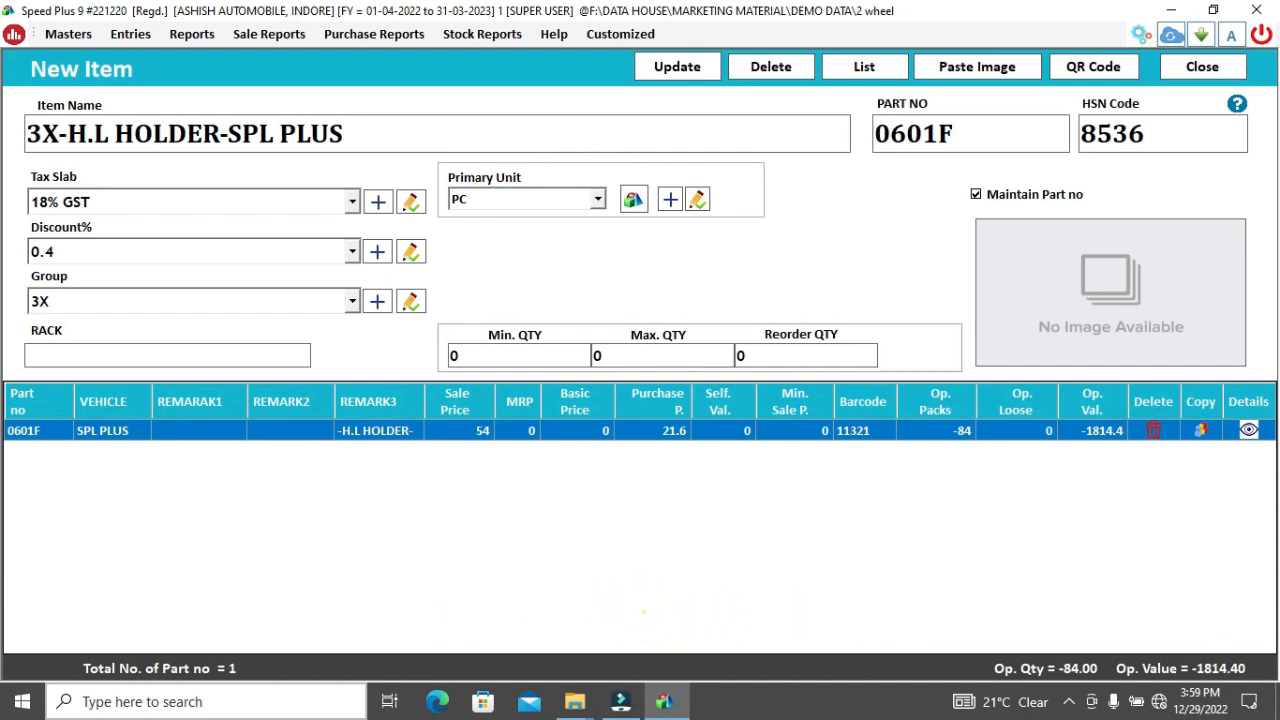
{"action": "type", "text": "A1"}
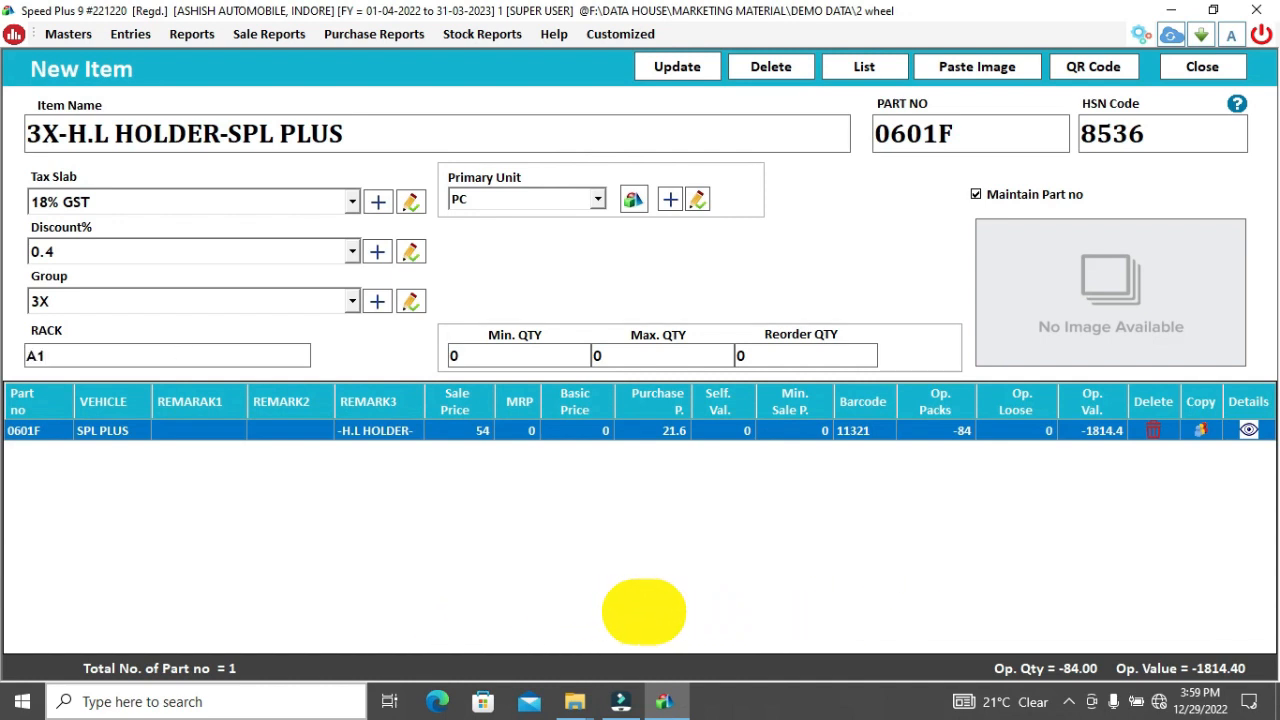
{"action": "type", "text": "R1"}
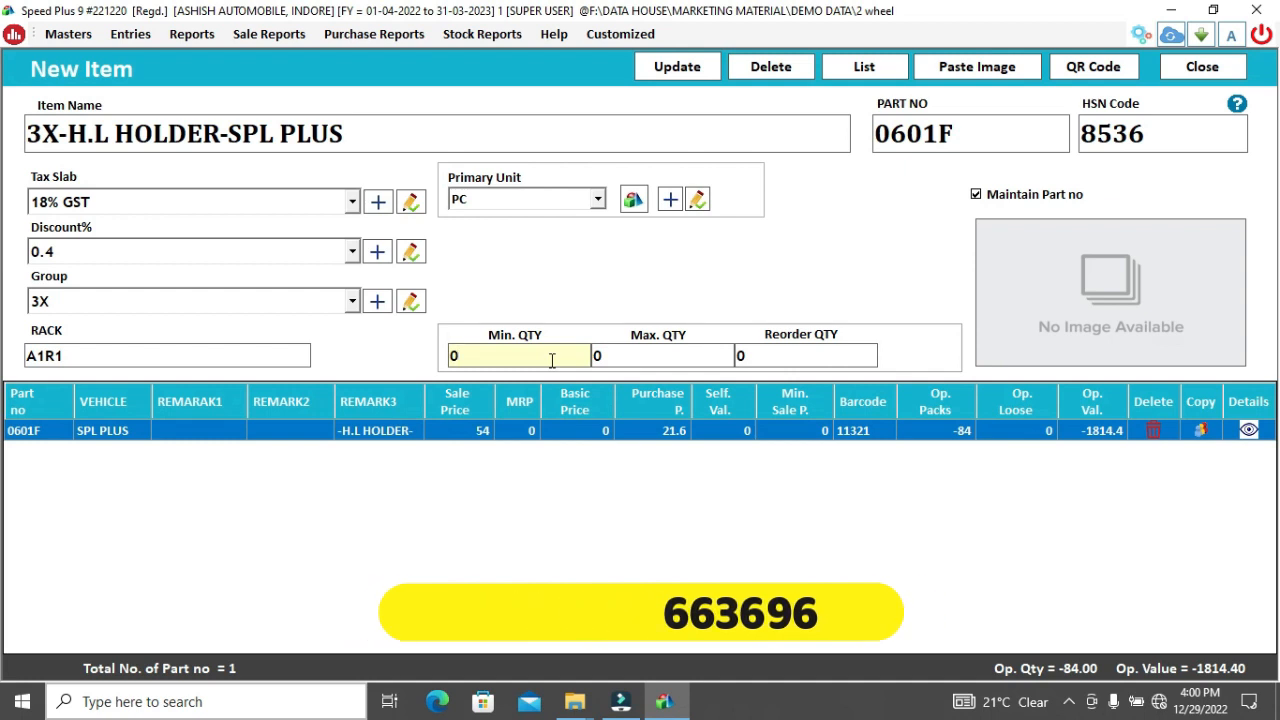
Set the item's minimum quantity to 10, maximum quantity to 50 and reorder quantity to 20
{"action": "key", "text": "BackSpace"}
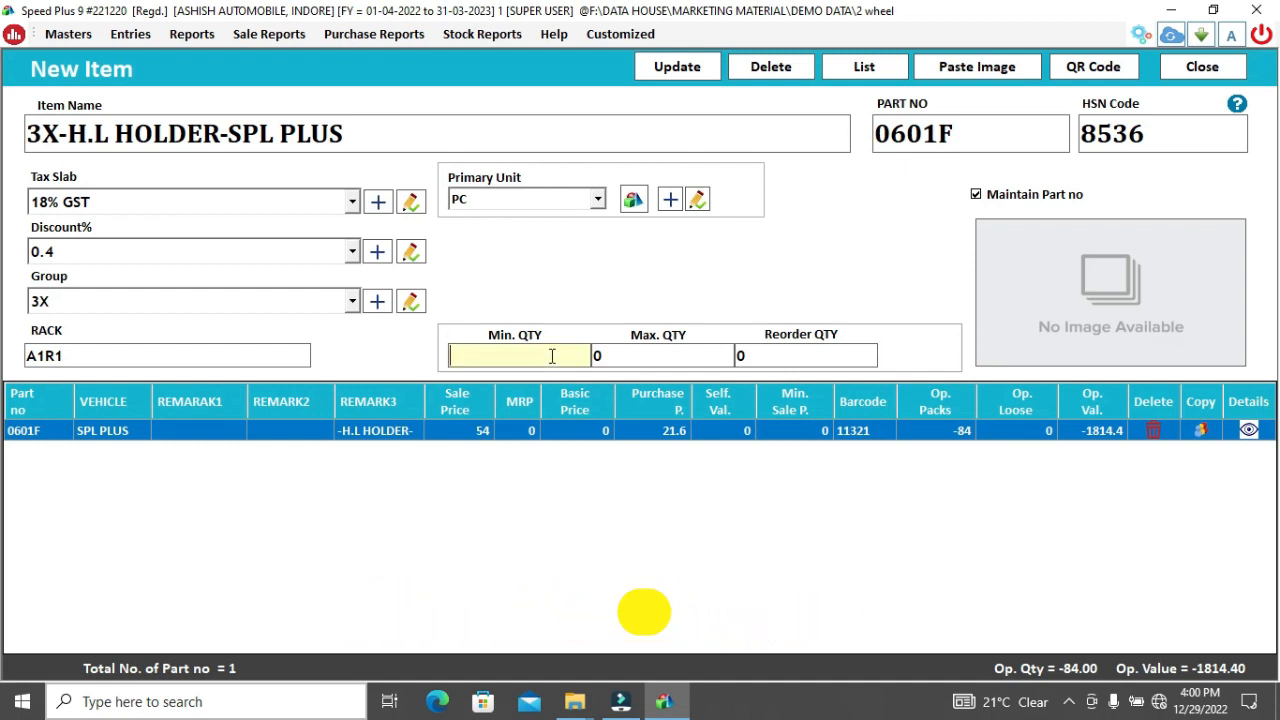
{"action": "type", "text": "10"}
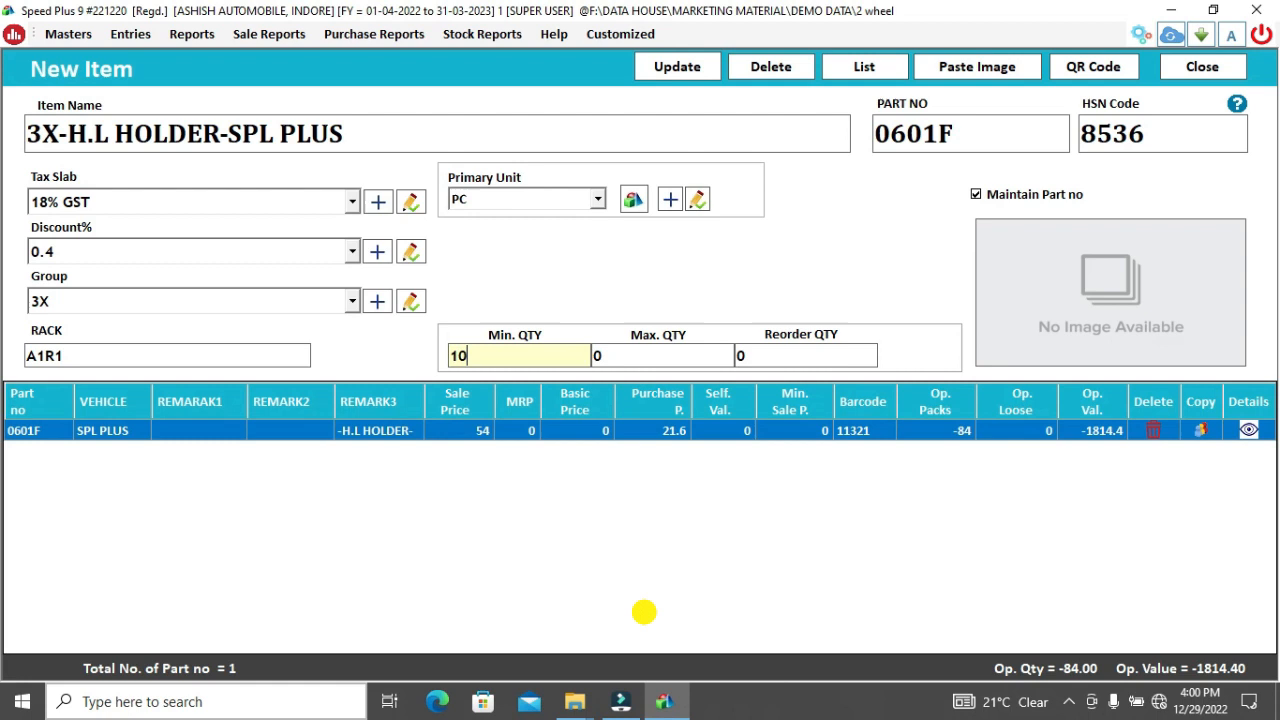
{"action": "left_click", "coordinate": [703, 359]}
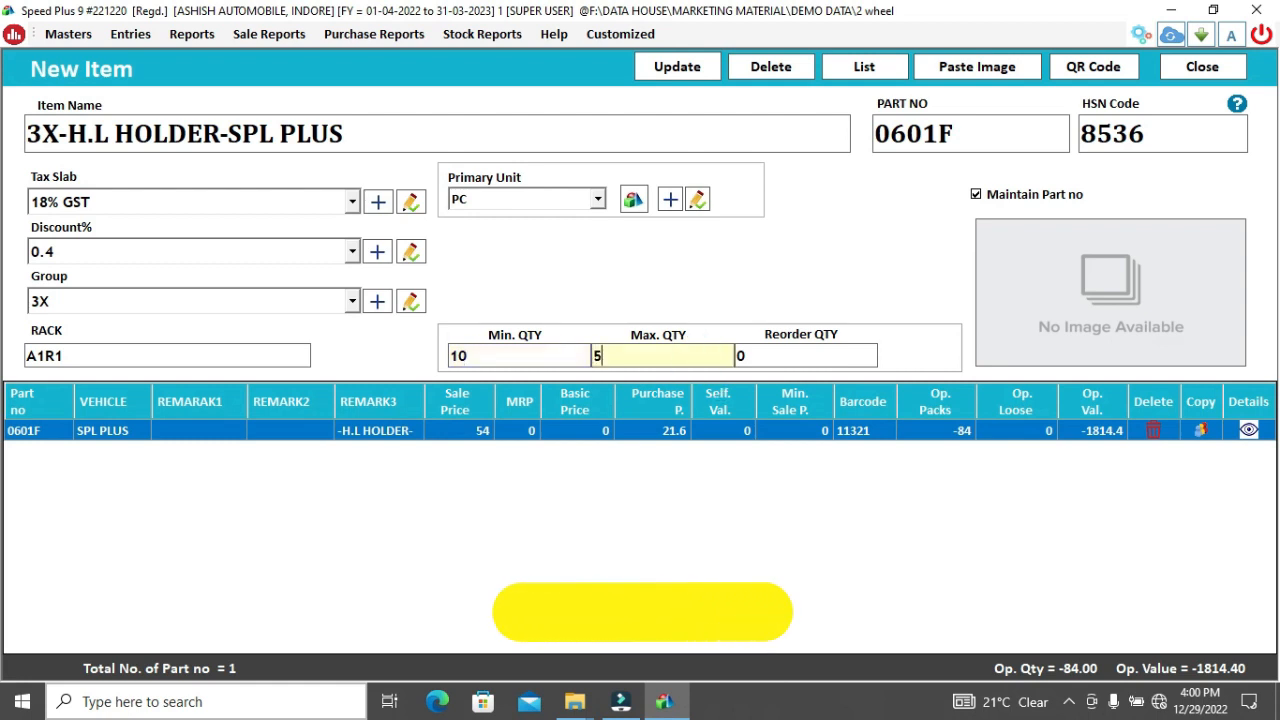
{"action": "type", "text": "50"}
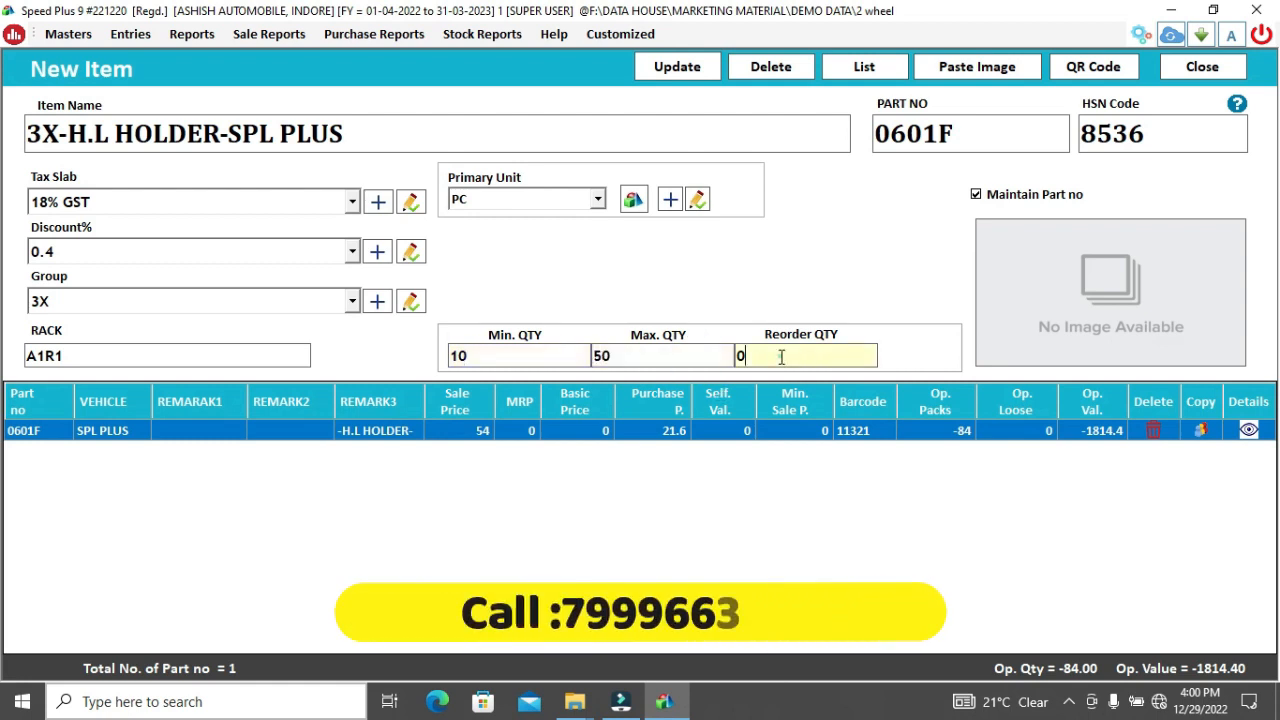
{"action": "left_click", "coordinate": [781, 357]}
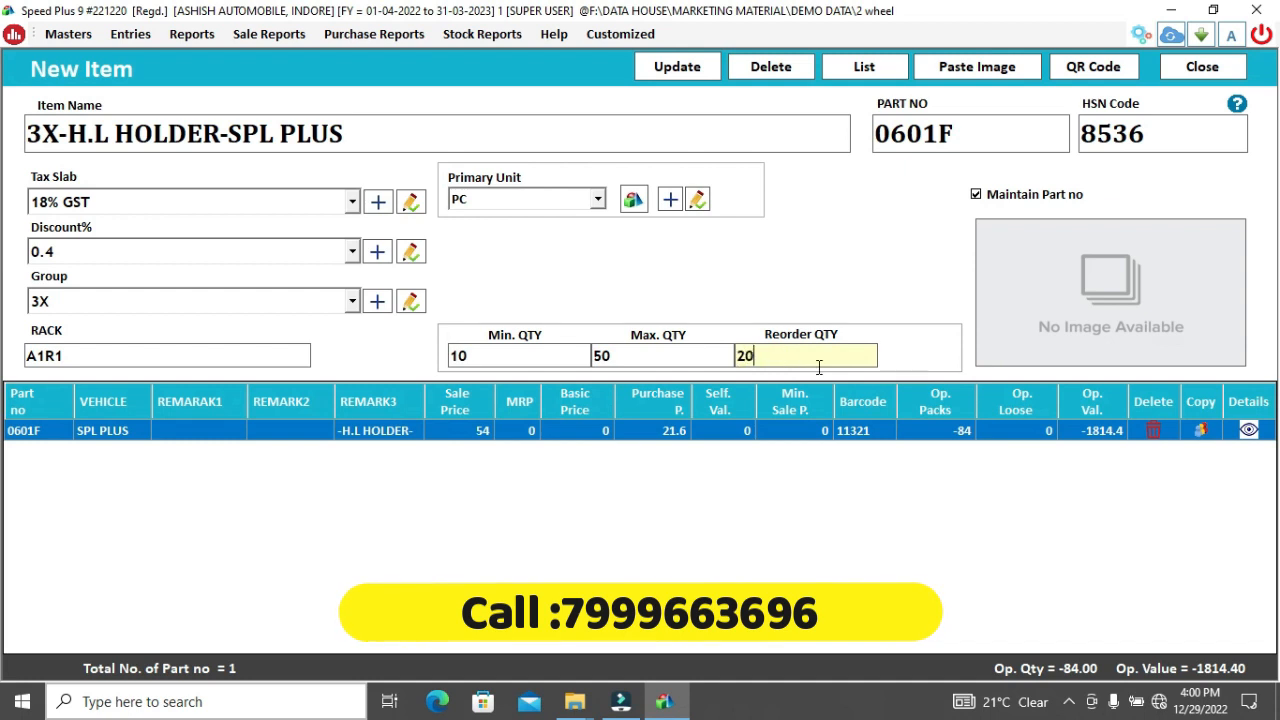
Start choosing a picture for the item and open the DATA HOUSE folder on Local Disk (F:)
{"action": "left_click", "coordinate": [1066, 329]}
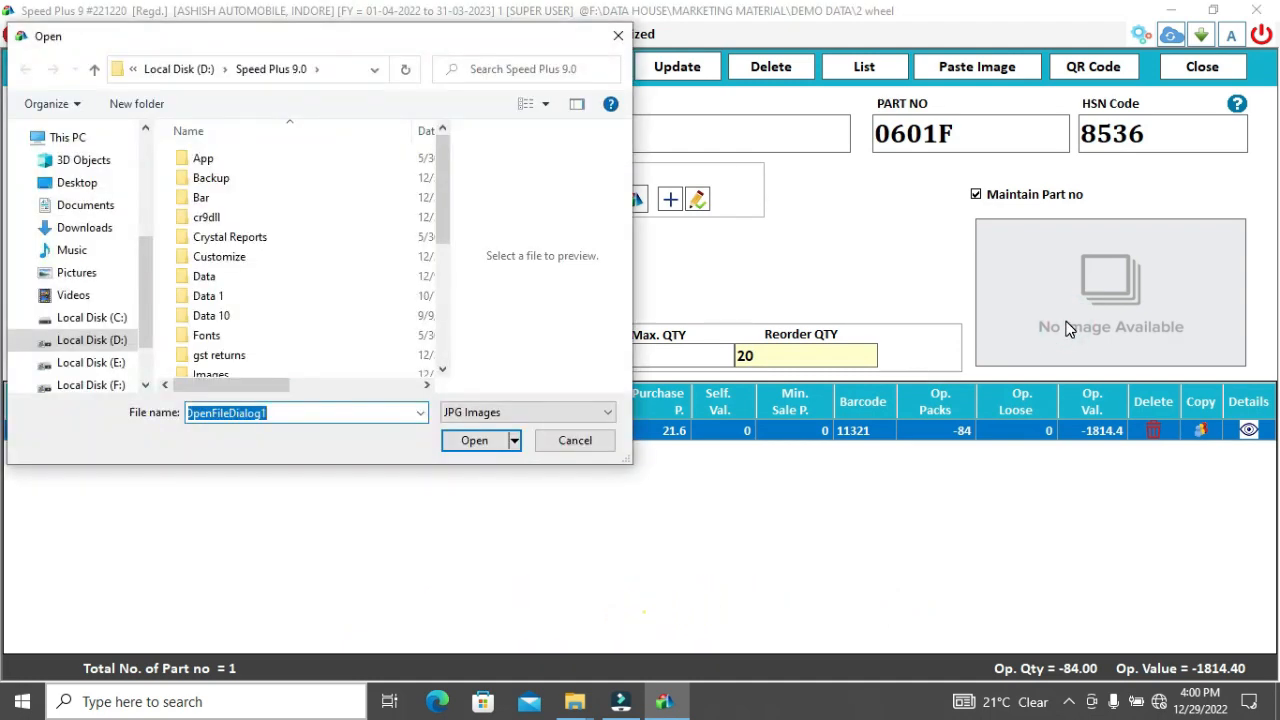
{"action": "left_click", "coordinate": [104, 391]}
{"action": "left_click", "coordinate": [242, 232]}
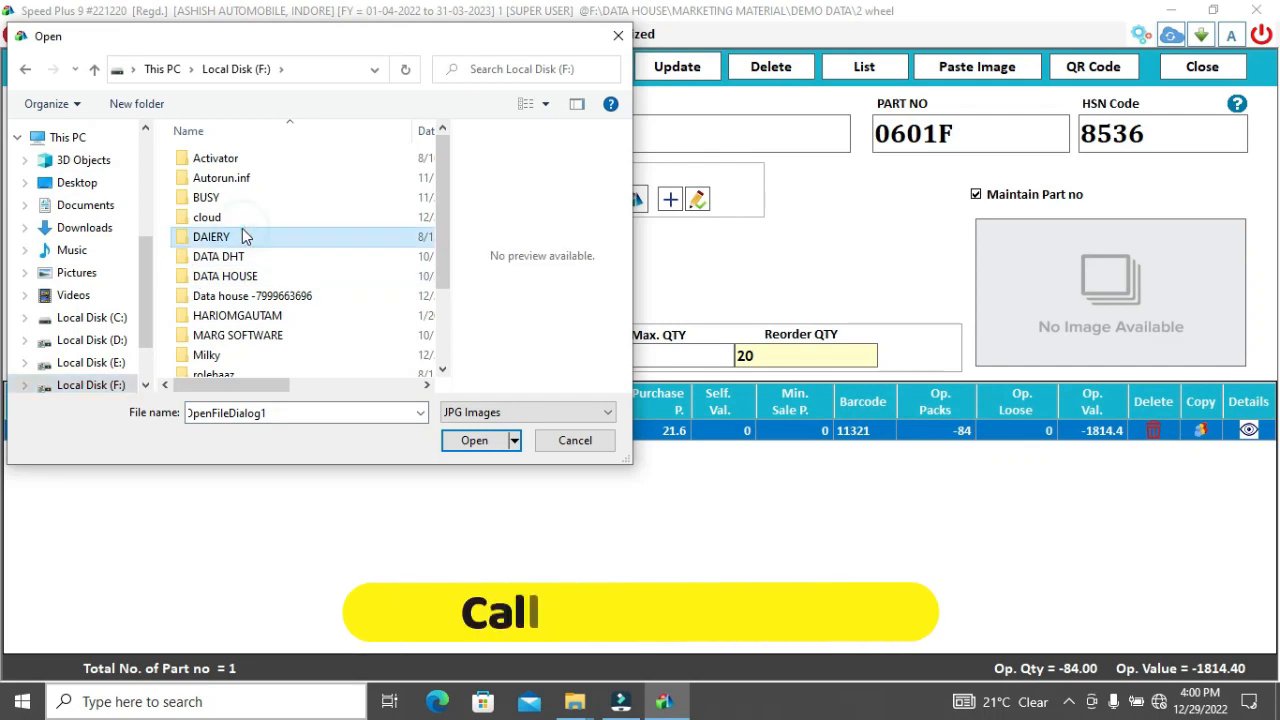
{"action": "key", "text": "Down"}
{"action": "key", "text": "Down"}
{"action": "key", "text": "Down"}
{"action": "key", "text": "Down"}
{"action": "key", "text": "Up"}
{"action": "key", "text": "Up"}
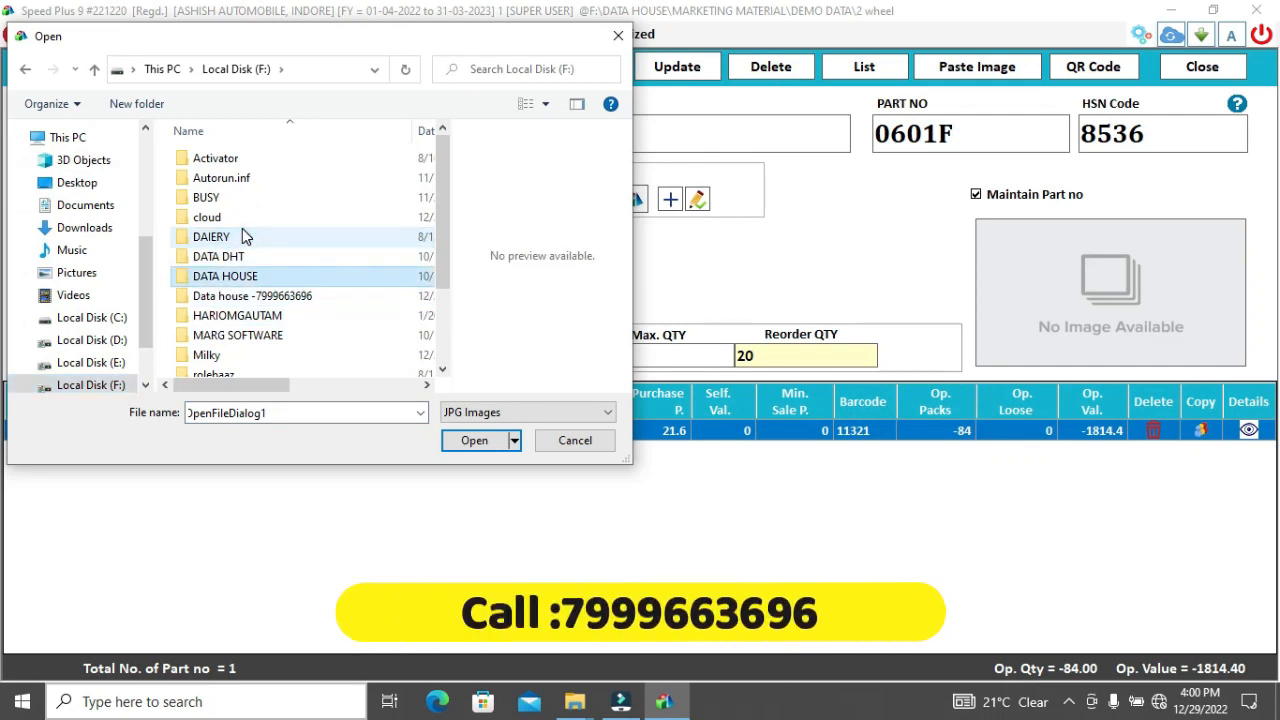
{"action": "key", "text": "Return"}
Open the IMAGE folder inside MARKETING MATERIAL to find a picture for the item
{"action": "key", "text": "Down"}
{"action": "key", "text": "Down"}
{"action": "key", "text": "Down"}
{"action": "key", "text": "Down"}
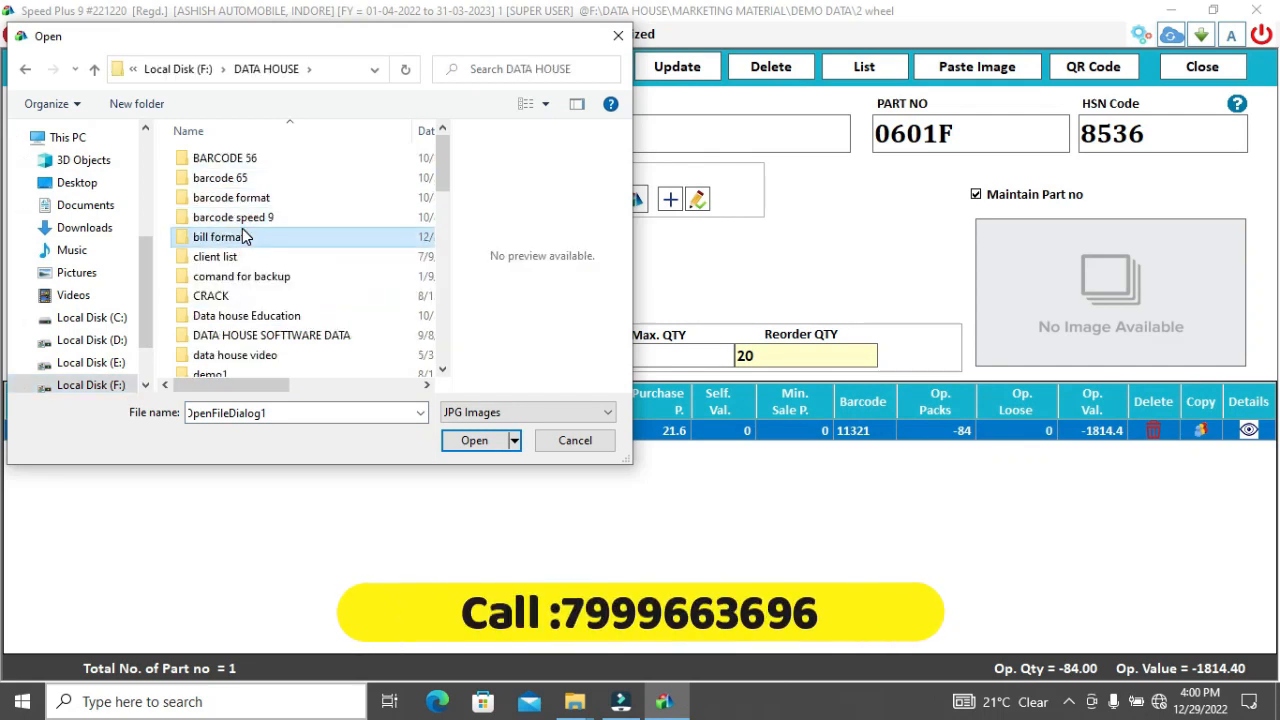
{"action": "key", "text": "m"}
{"action": "key", "text": "Down"}
{"action": "key", "text": "Return"}
{"action": "key", "text": "Down"}
{"action": "key", "text": "Down"}
{"action": "key", "text": "Down"}
{"action": "key", "text": "Down"}
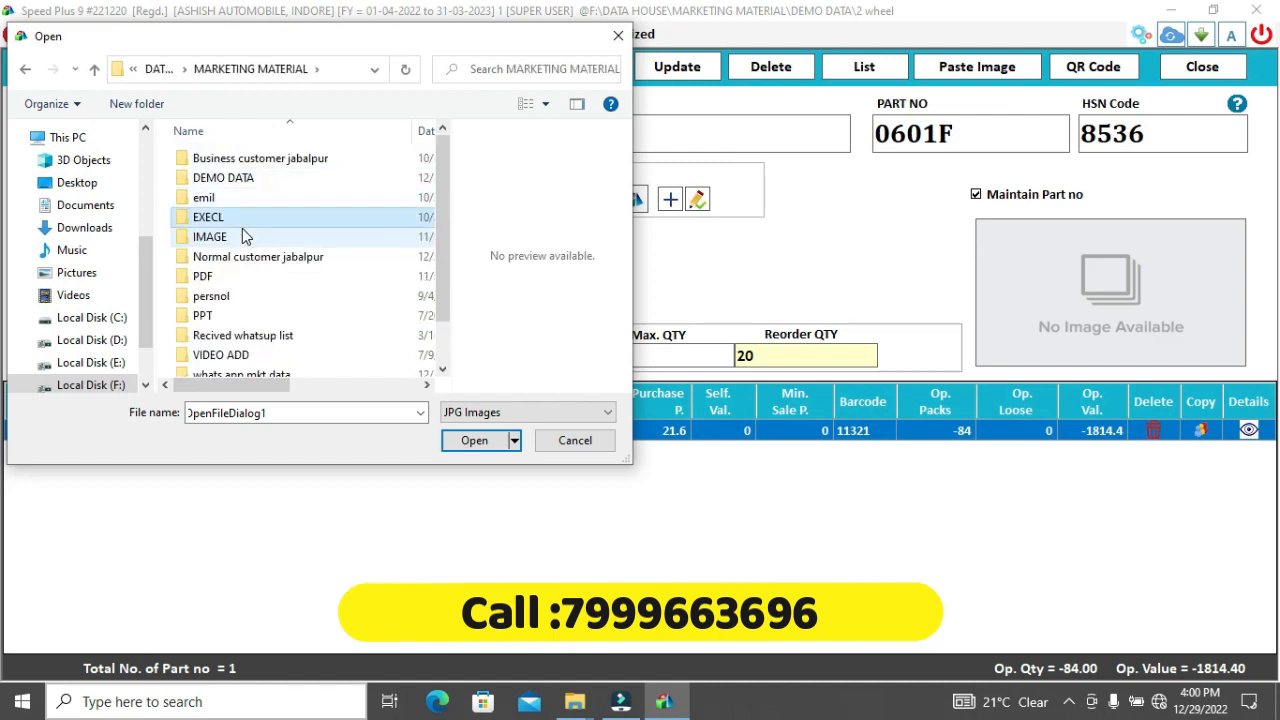
{"action": "key", "text": "Return"}
Set picture 4 from the garment software folder as the item's image
{"action": "key", "text": "Down"}
{"action": "key", "text": "Down"}
{"action": "key", "text": "Down"}
{"action": "key", "text": "Down"}
{"action": "key", "text": "Down"}
{"action": "key", "text": "Down"}
{"action": "key", "text": "Down"}
{"action": "key", "text": "Down"}
{"action": "key", "text": "Down"}
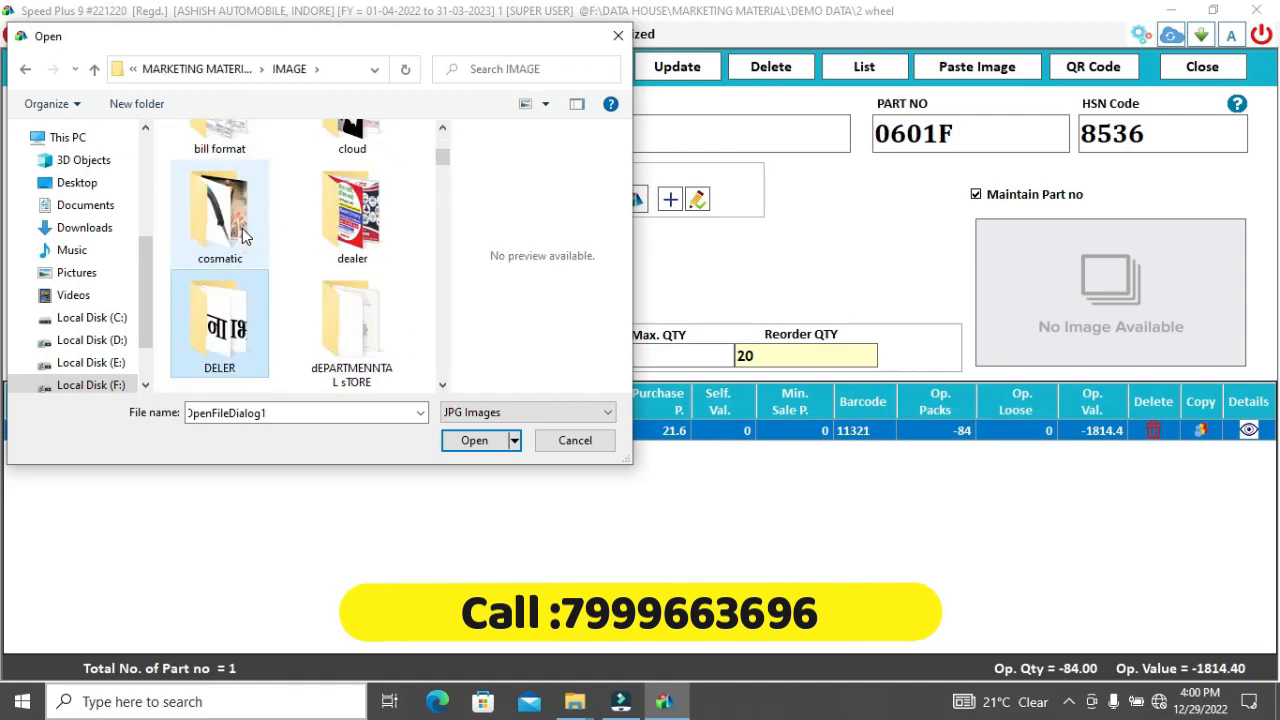
{"action": "key", "text": "Up"}
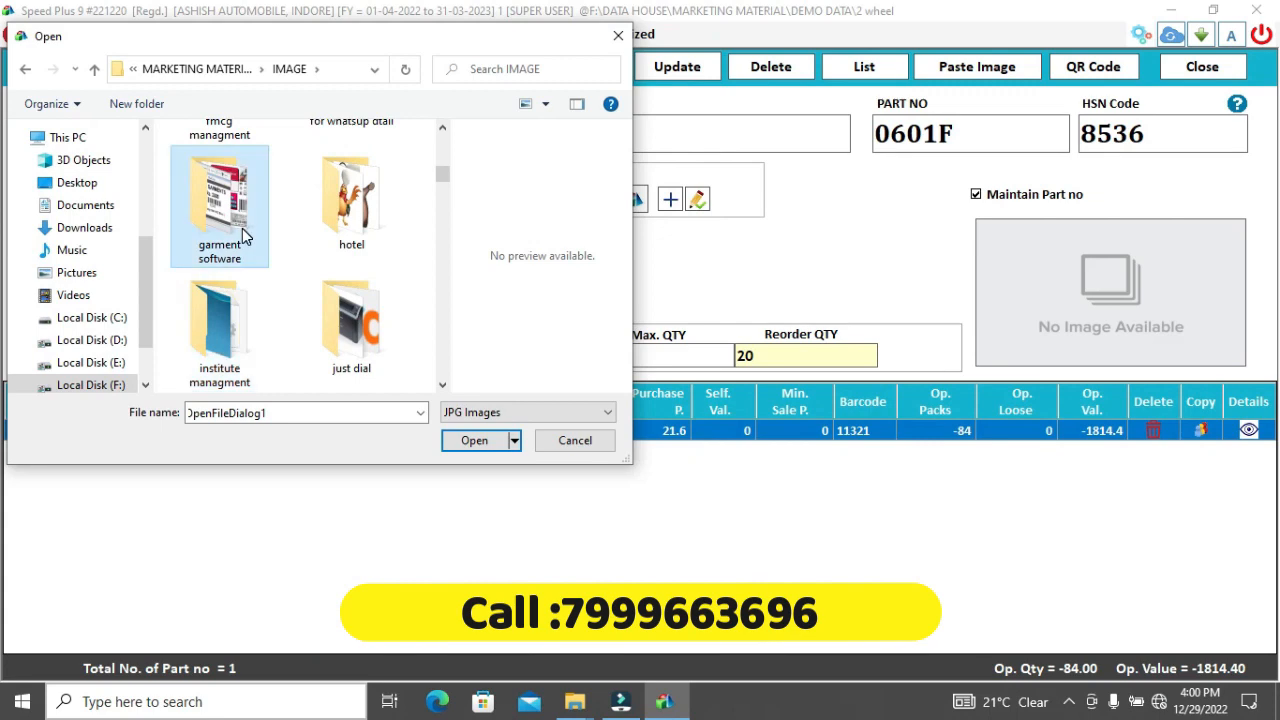
{"action": "key", "text": "Return"}
{"action": "key", "text": "Down"}
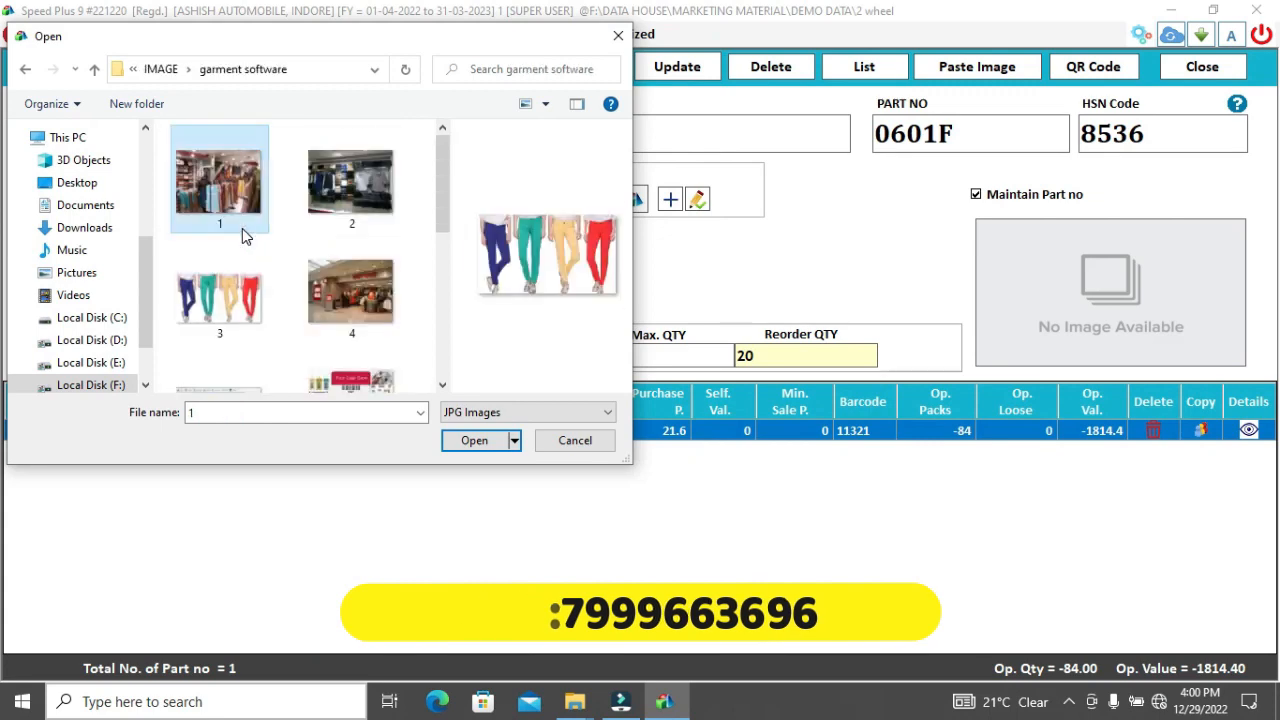
{"action": "key", "text": "Right"}
{"action": "key", "text": "Return"}
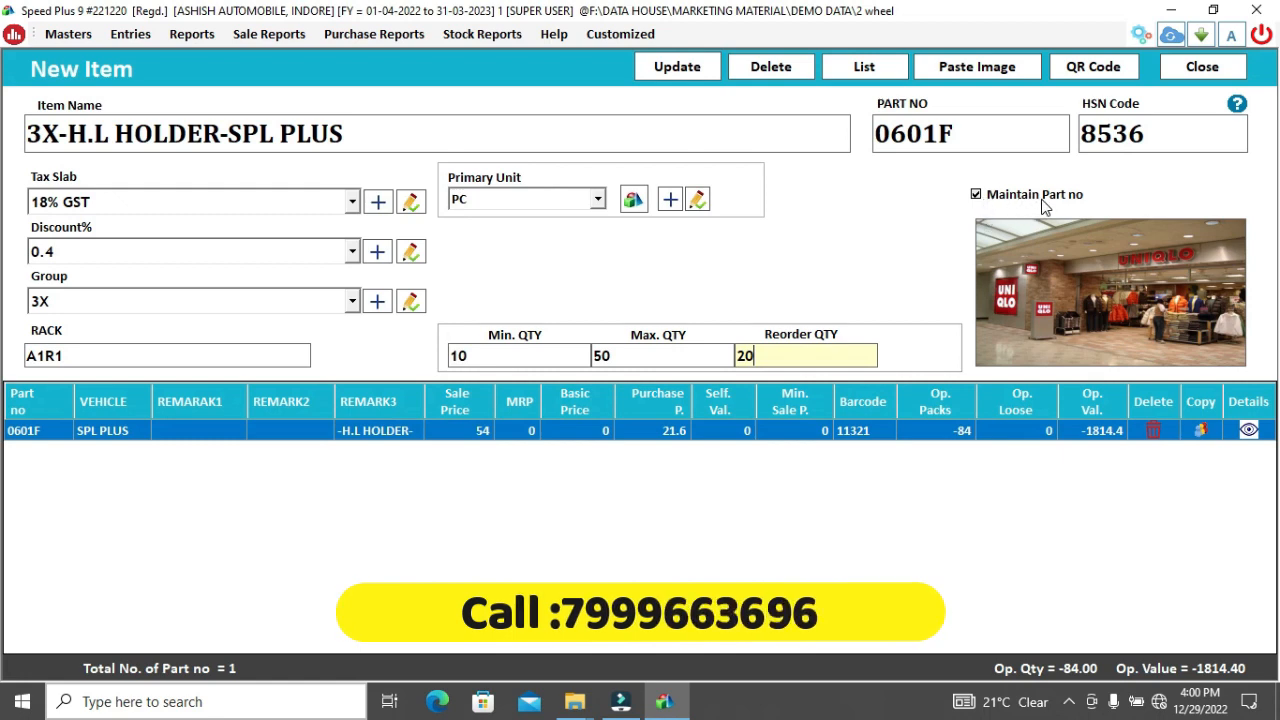
Go through the part number, vehicle and remark fields of the item's part row, keeping their contents
{"action": "left_click", "coordinate": [50, 432]}
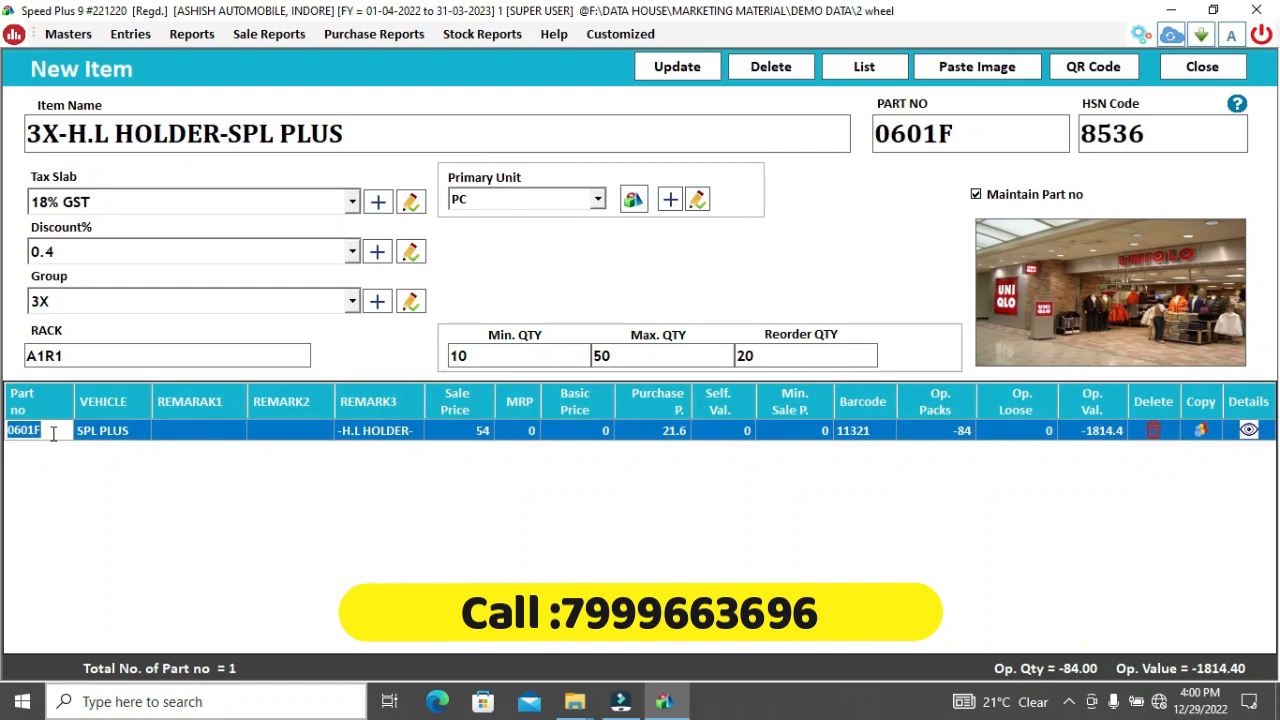
{"action": "key", "text": "Tab"}
{"action": "key", "text": "Tab"}
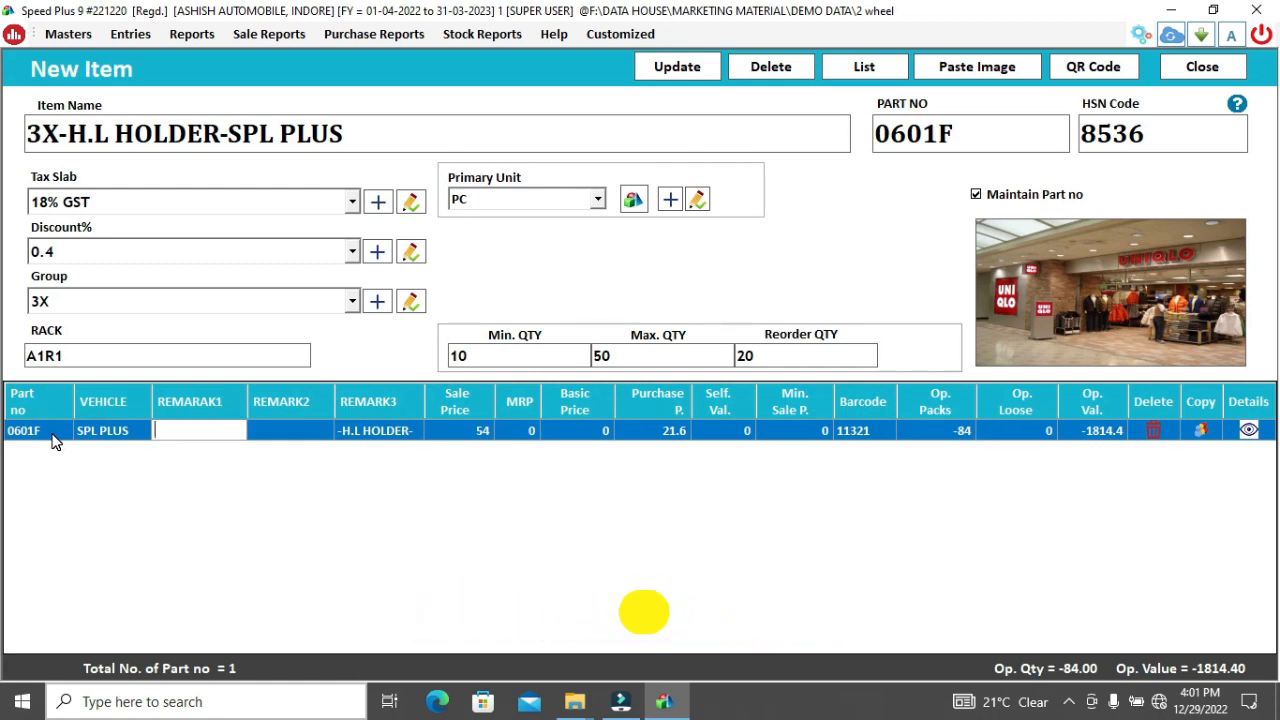
{"action": "key", "text": "Tab"}
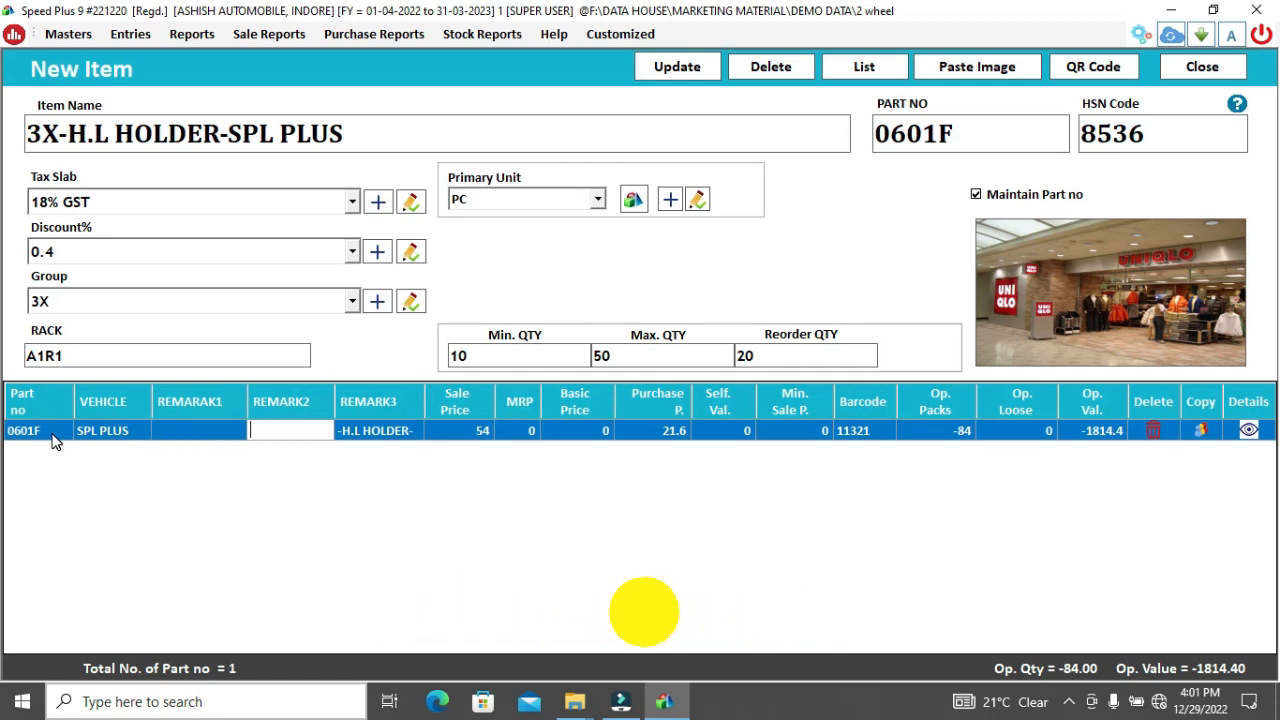
{"action": "key", "text": "Tab"}
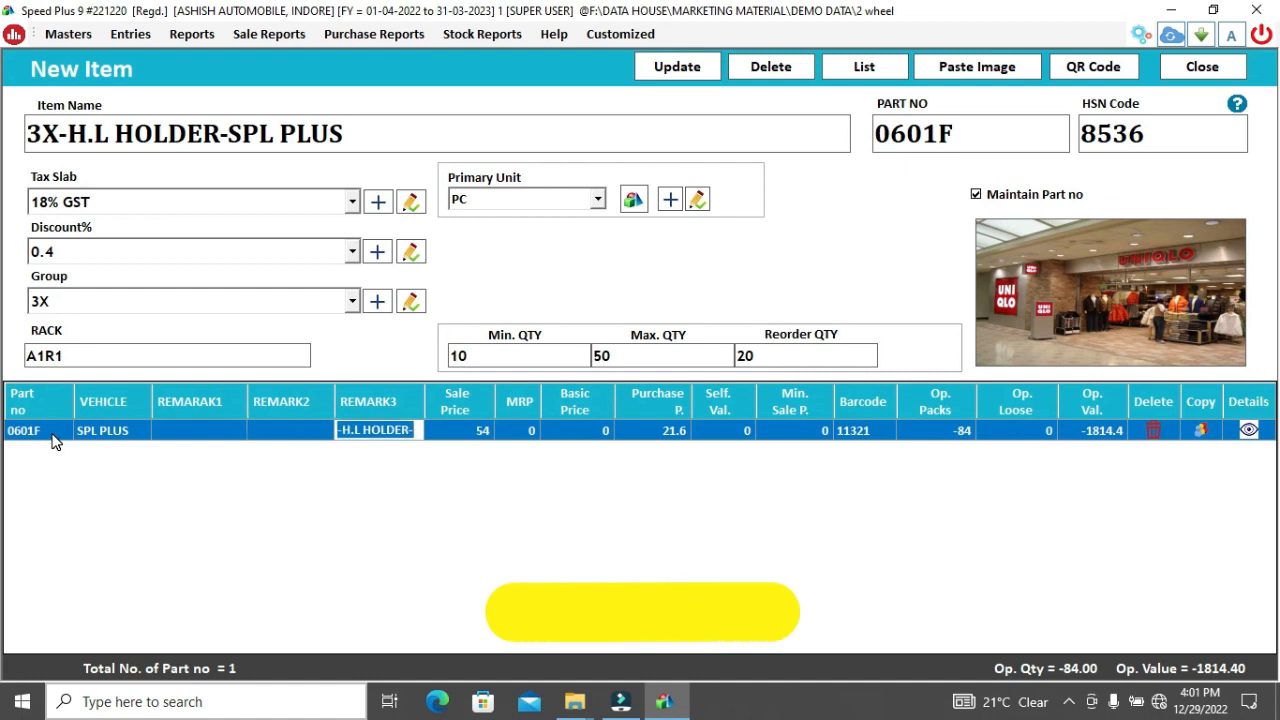
{"action": "key", "text": "Right"}
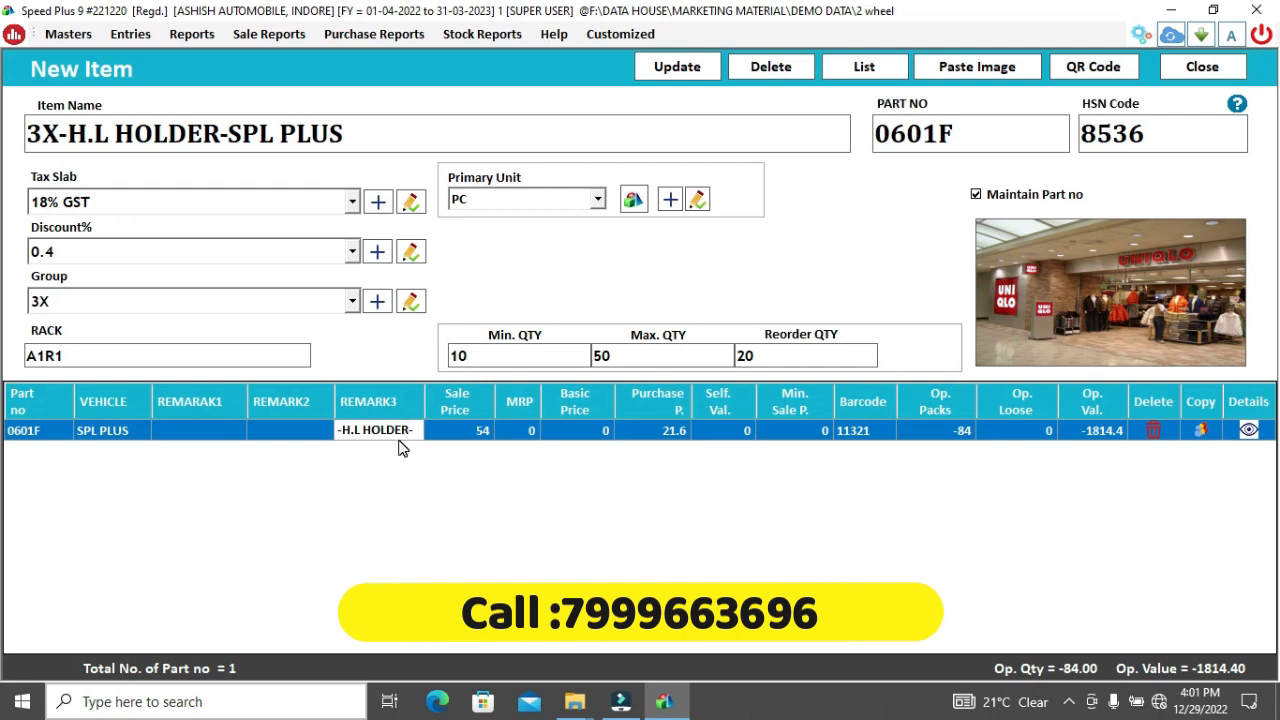
{"action": "key", "text": "Tab"}
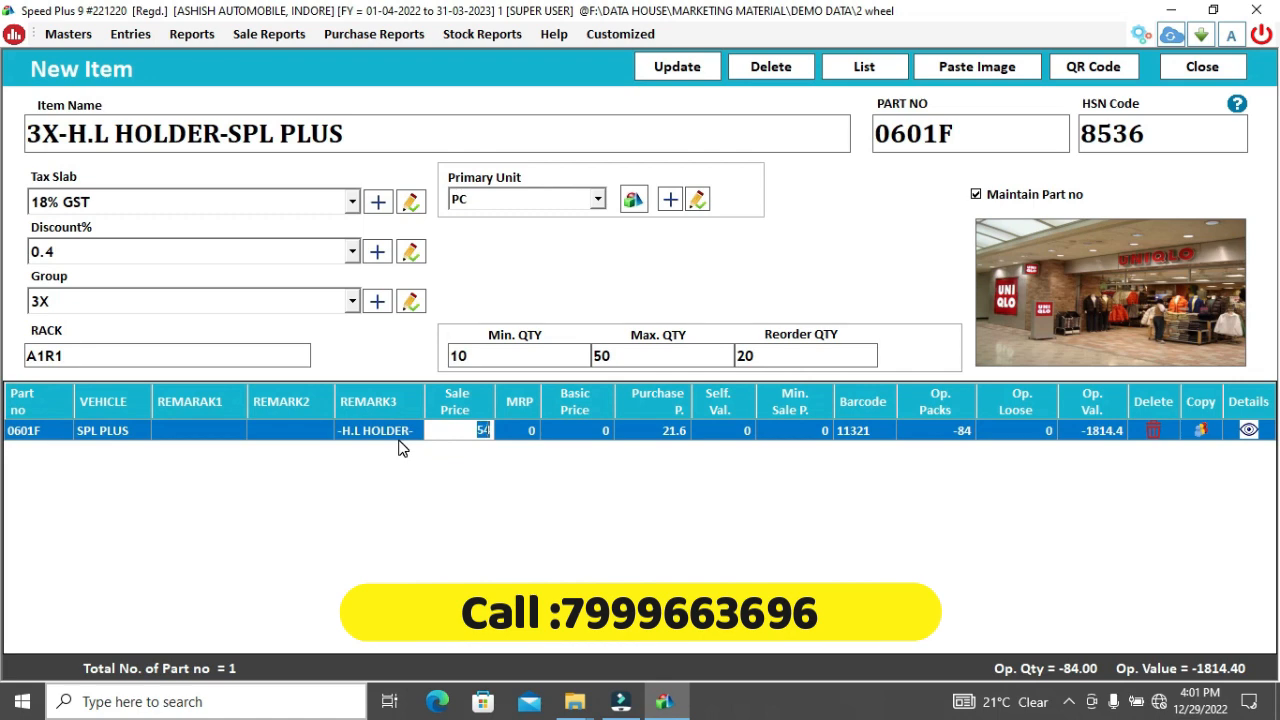
Set the part row's MRP to 300 and its sale price to 200
{"action": "key", "text": "Tab"}
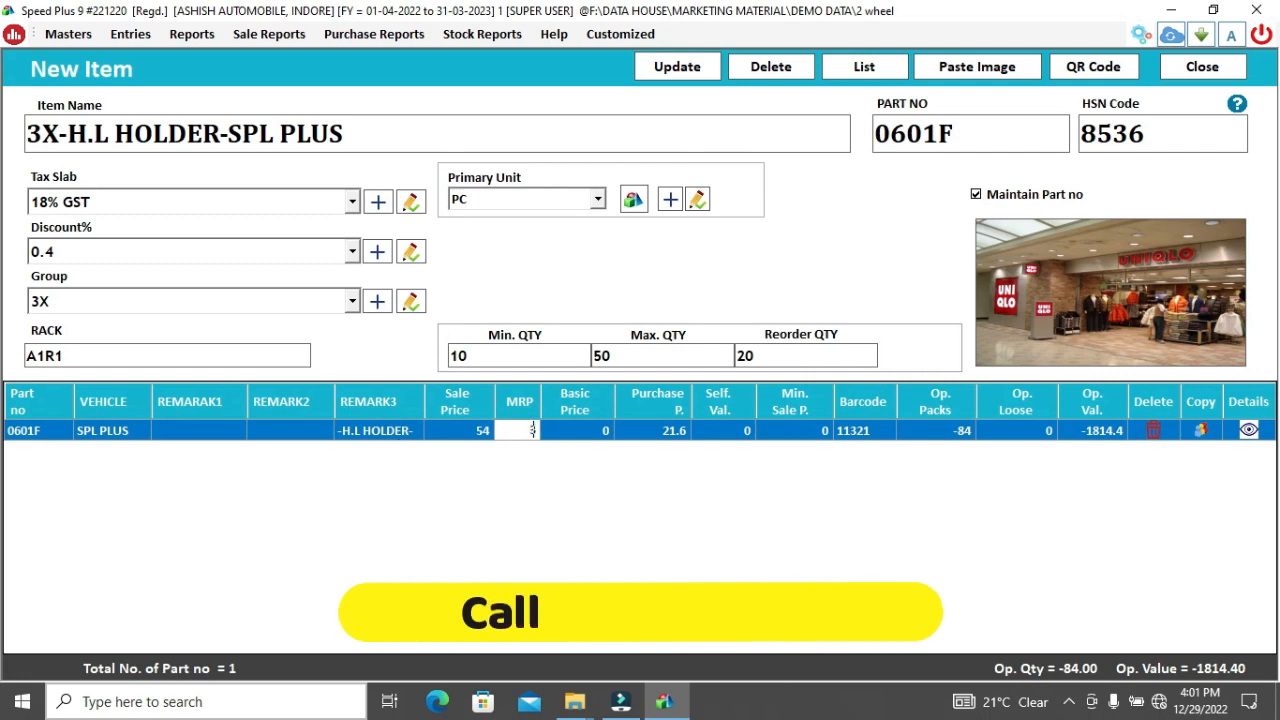
{"action": "type", "text": "300"}
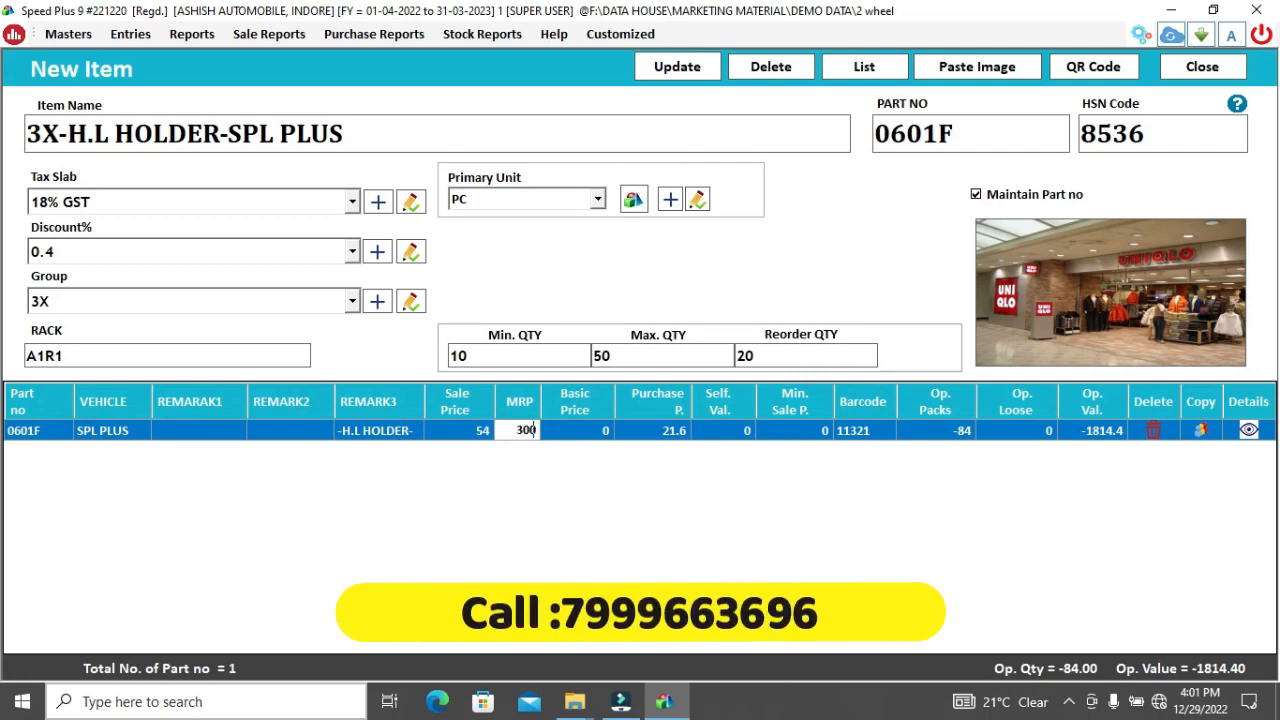
{"action": "left_click", "coordinate": [487, 441]}
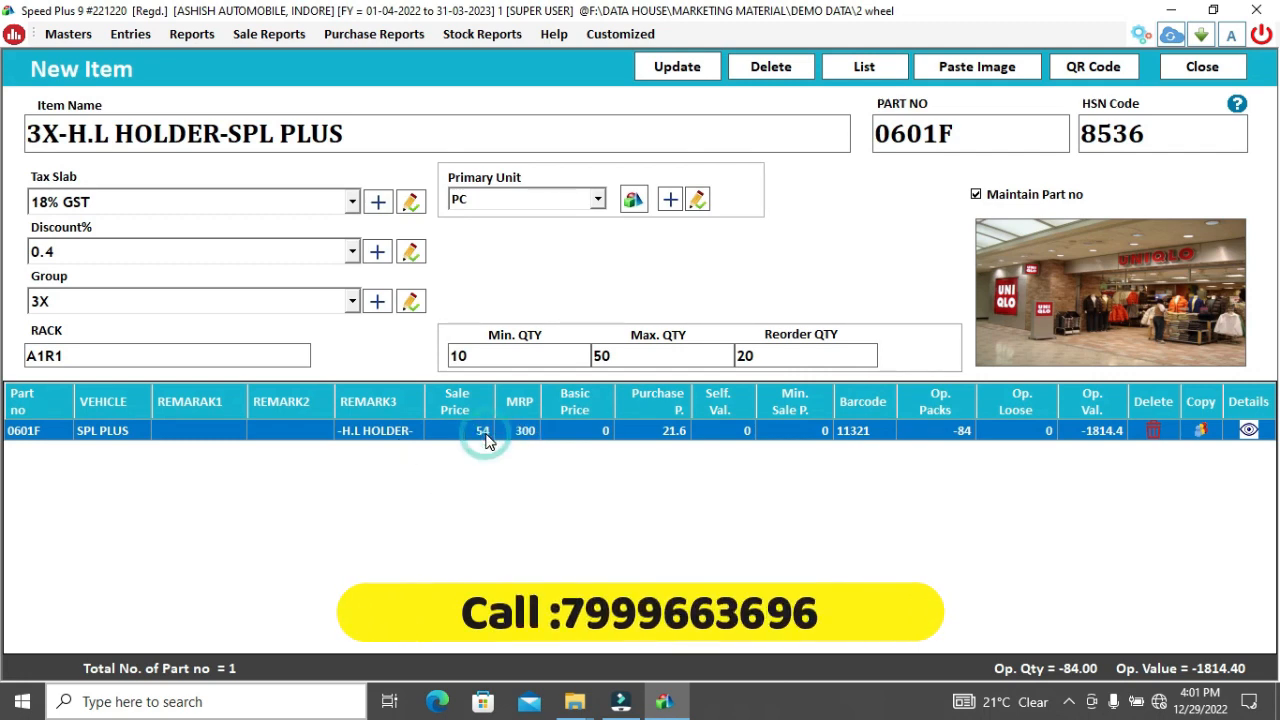
{"action": "type", "text": "200"}
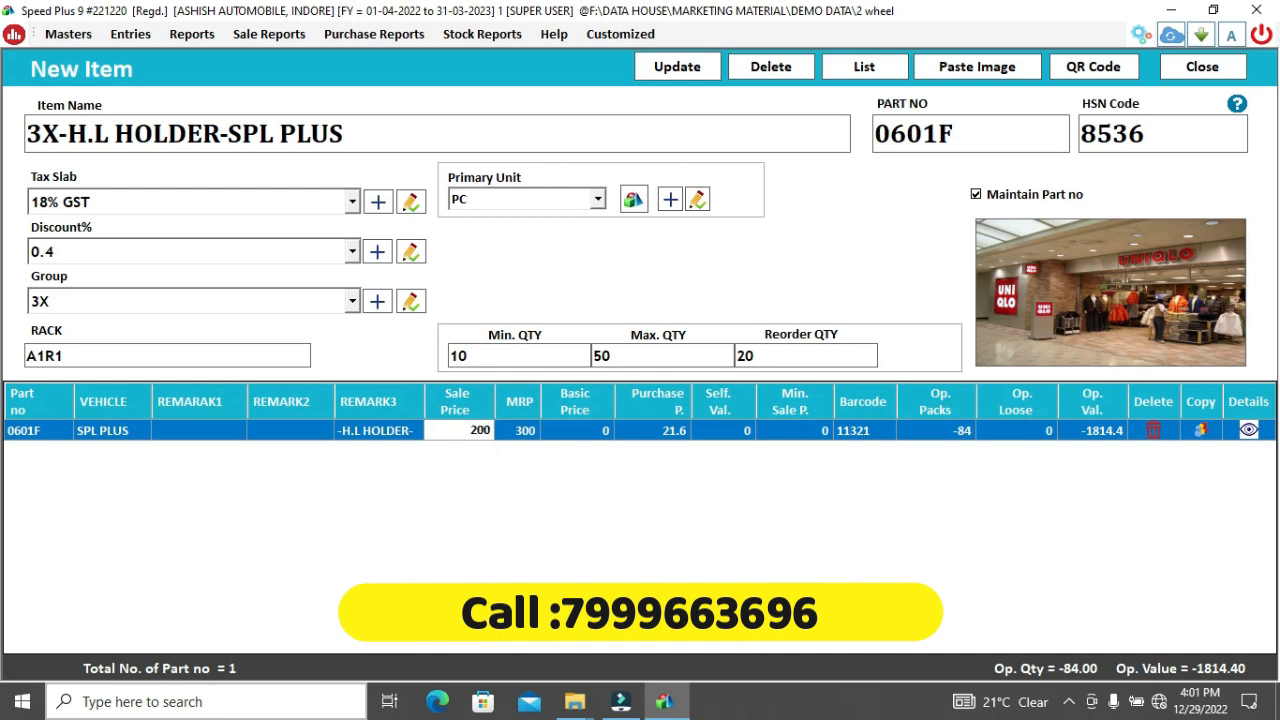
{"action": "key", "text": "Return"}
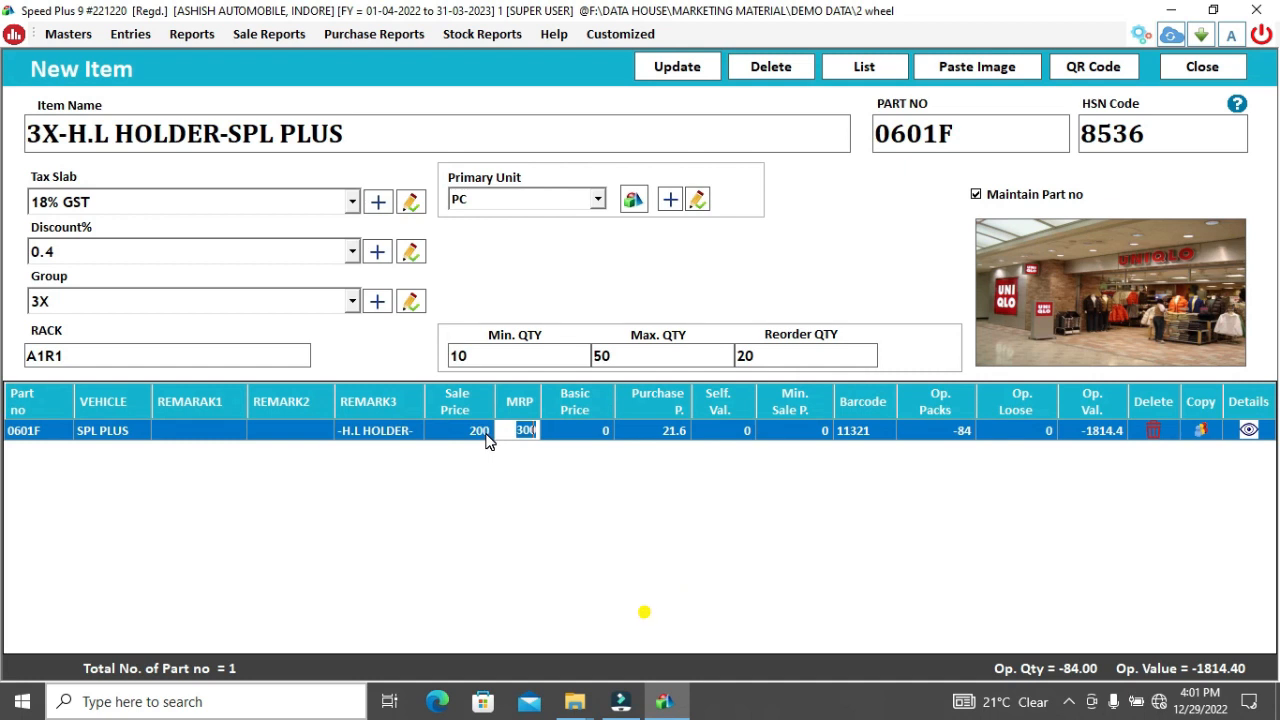
Go through the part row's basic price, purchase price, self value, minimum sale price, barcode and opening stock fields without entering new values
{"action": "key", "text": "Return"}
{"action": "key", "text": "Return"}
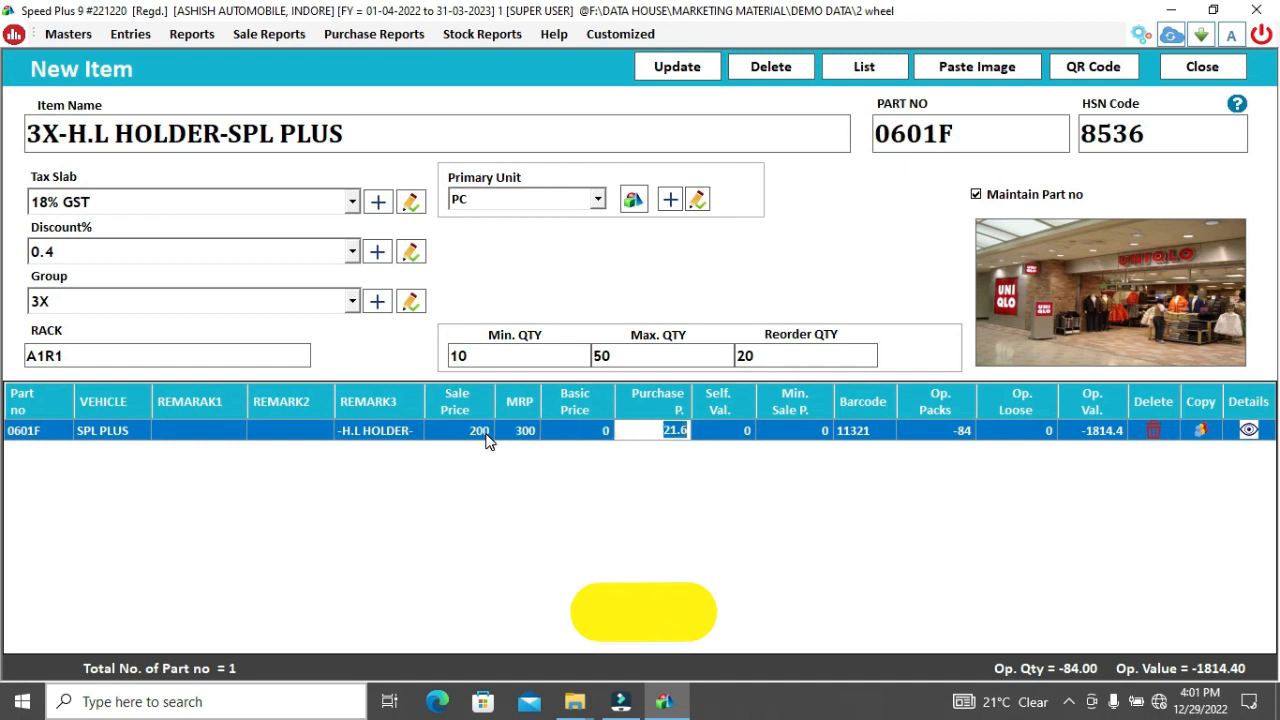
{"action": "key", "text": "Return"}
{"action": "key", "text": "Return"}
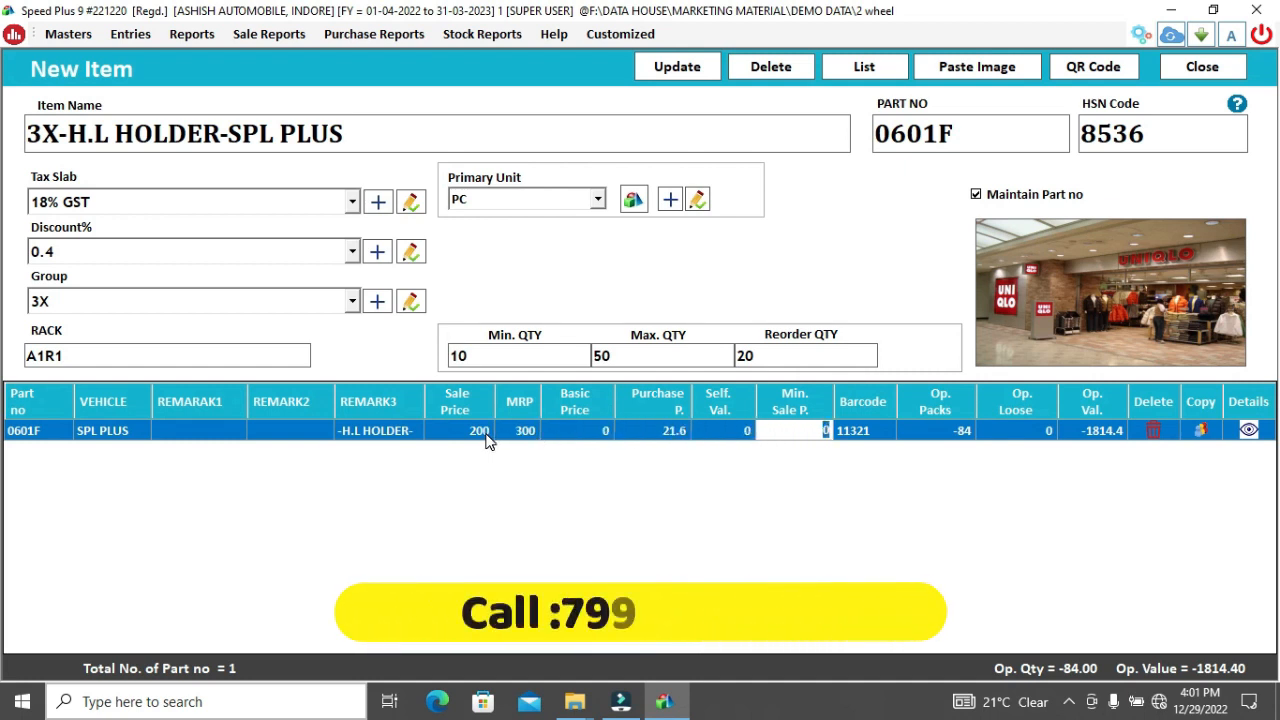
{"action": "key", "text": "Return"}
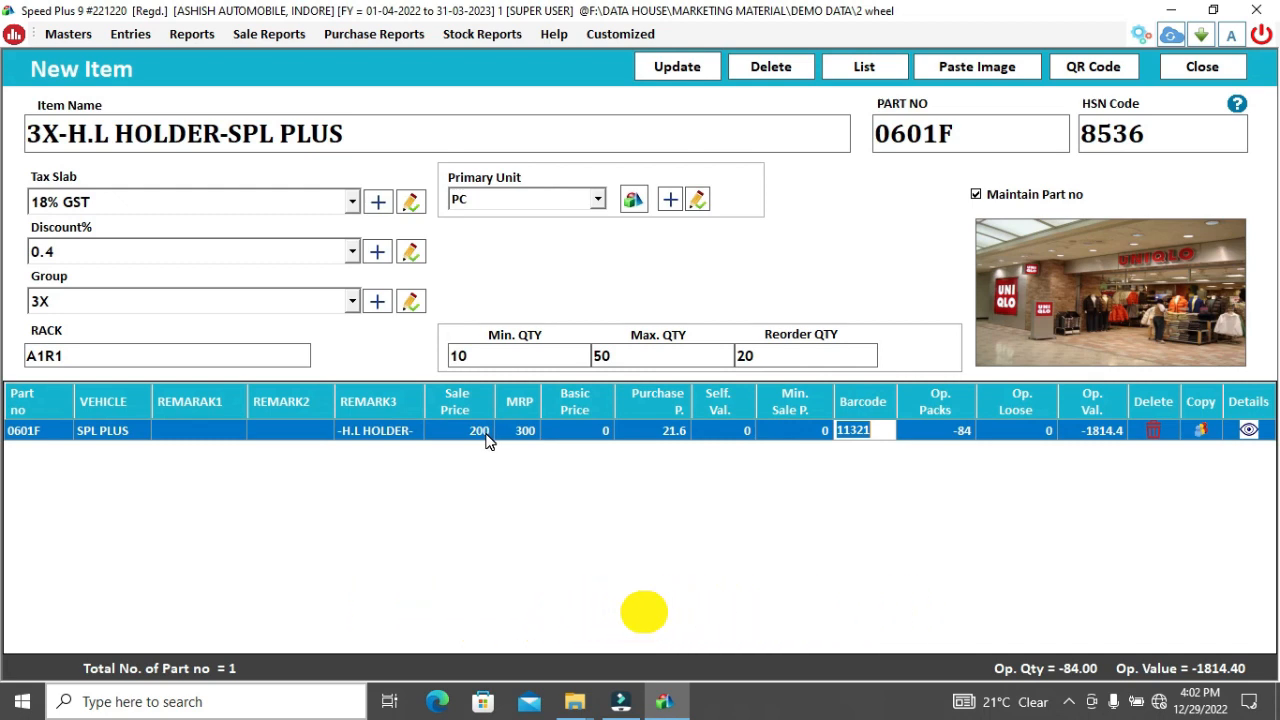
{"action": "key", "text": "Return"}
{"action": "key", "text": "Return"}
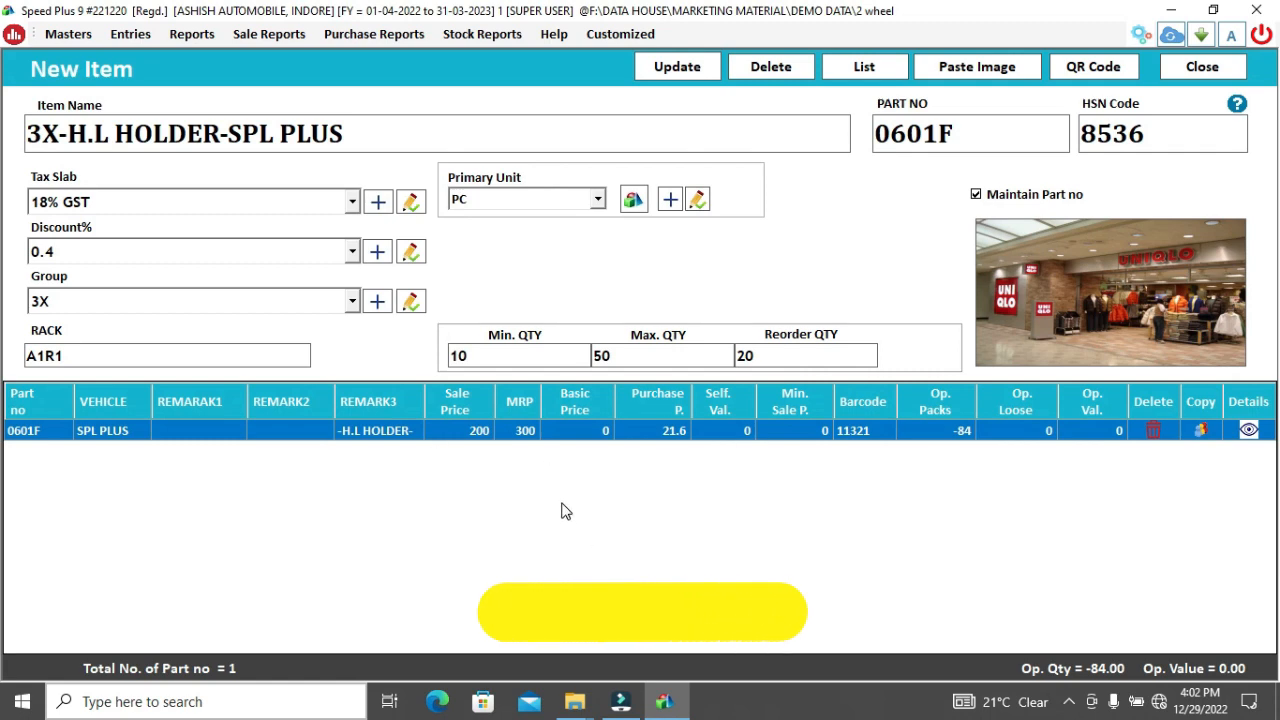
Save the updated item and close the item form to return to the list of items
{"action": "left_click", "coordinate": [675, 75]}
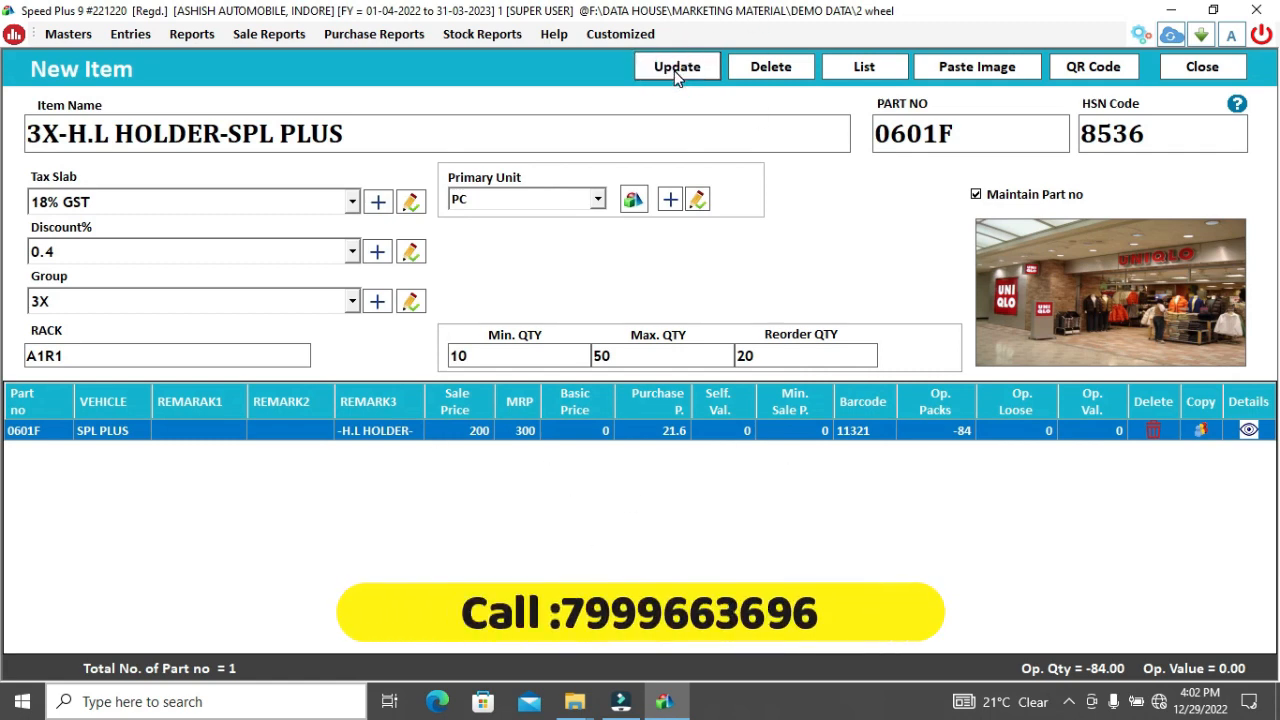
{"action": "left_click", "coordinate": [675, 67]}
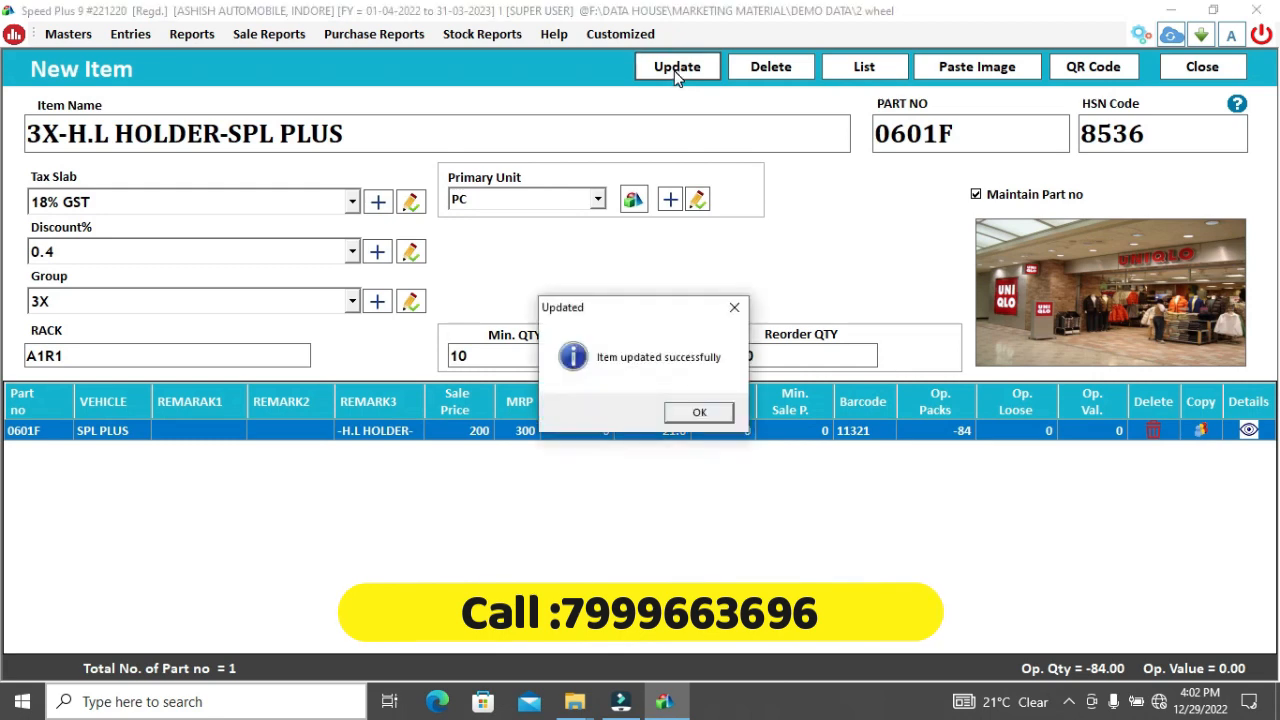
{"action": "key", "text": "Return"}
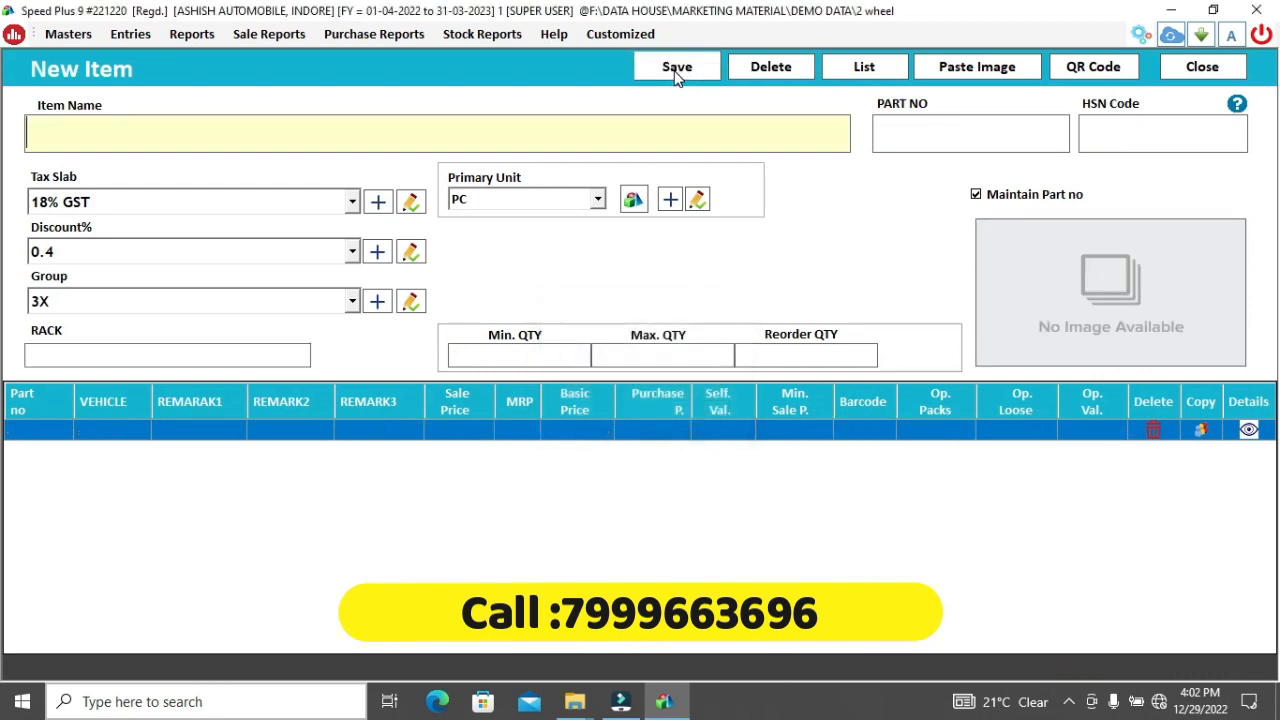
{"action": "left_click", "coordinate": [1198, 68]}
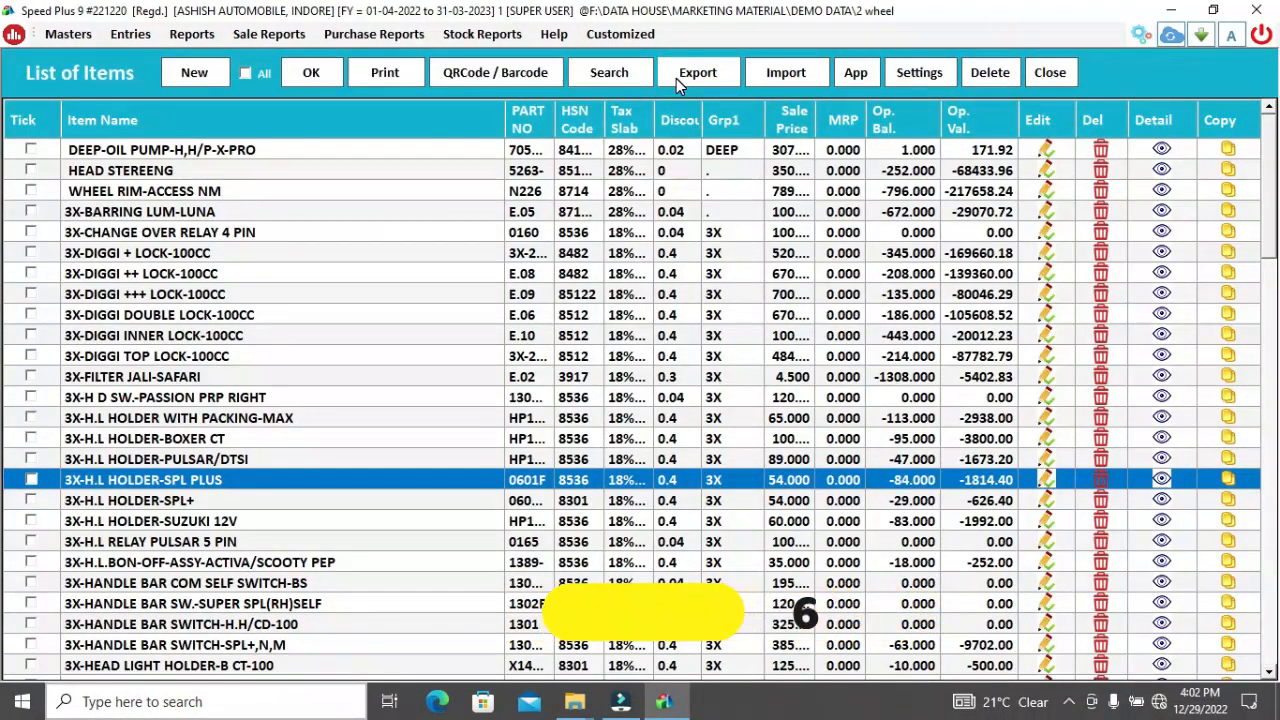
Look for 3X-HL items in the barcode labels as per opening stock, then return to the list of items
{"action": "left_click", "coordinate": [520, 82]}
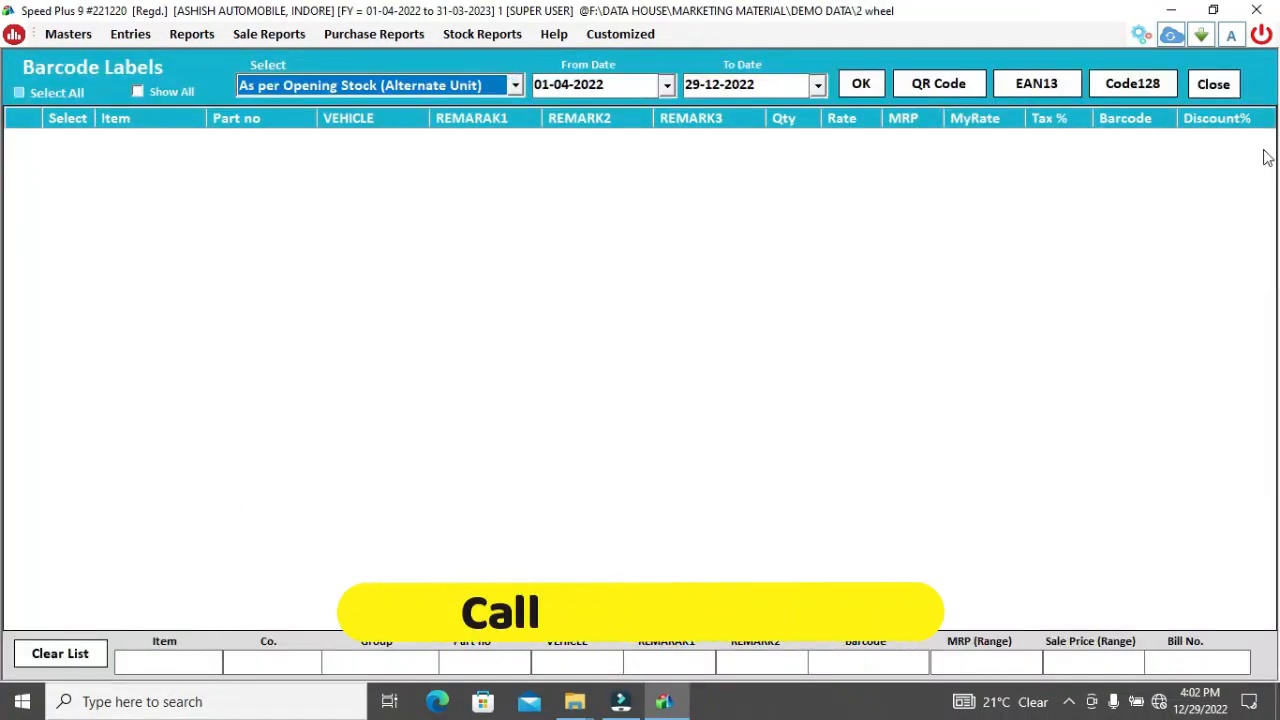
{"action": "left_click", "coordinate": [1213, 86]}
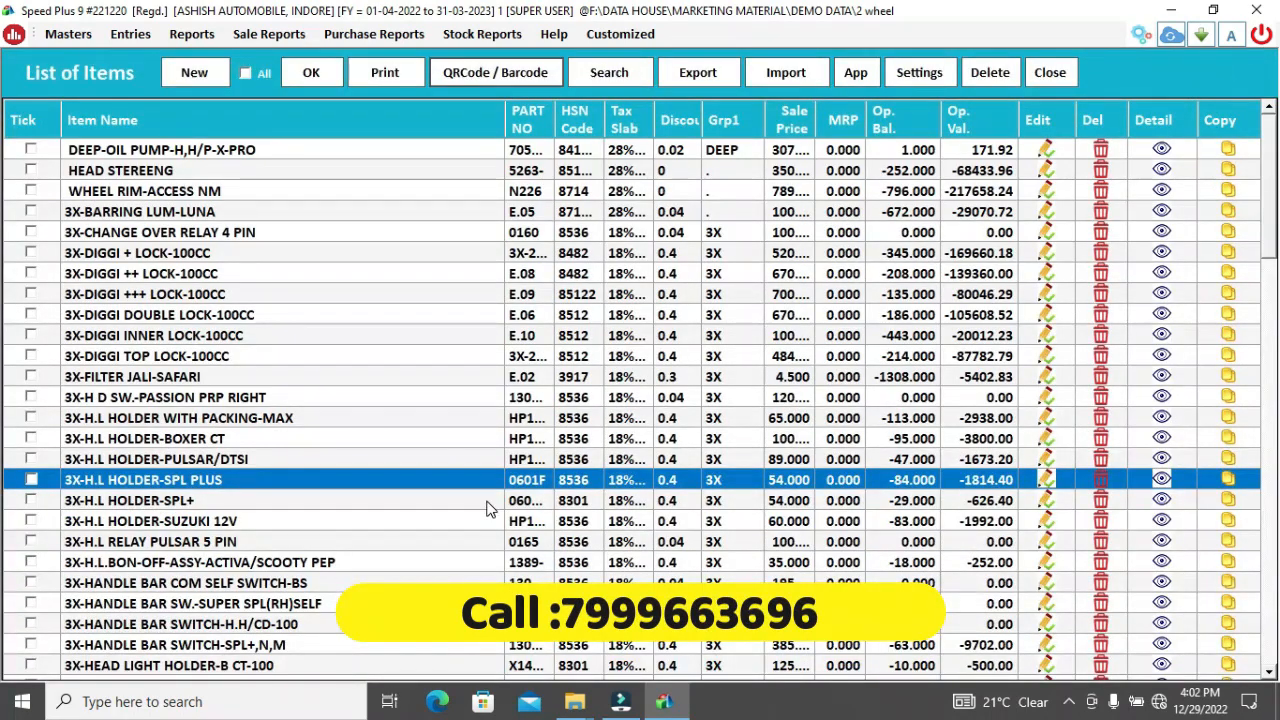
{"action": "left_click", "coordinate": [466, 72]}
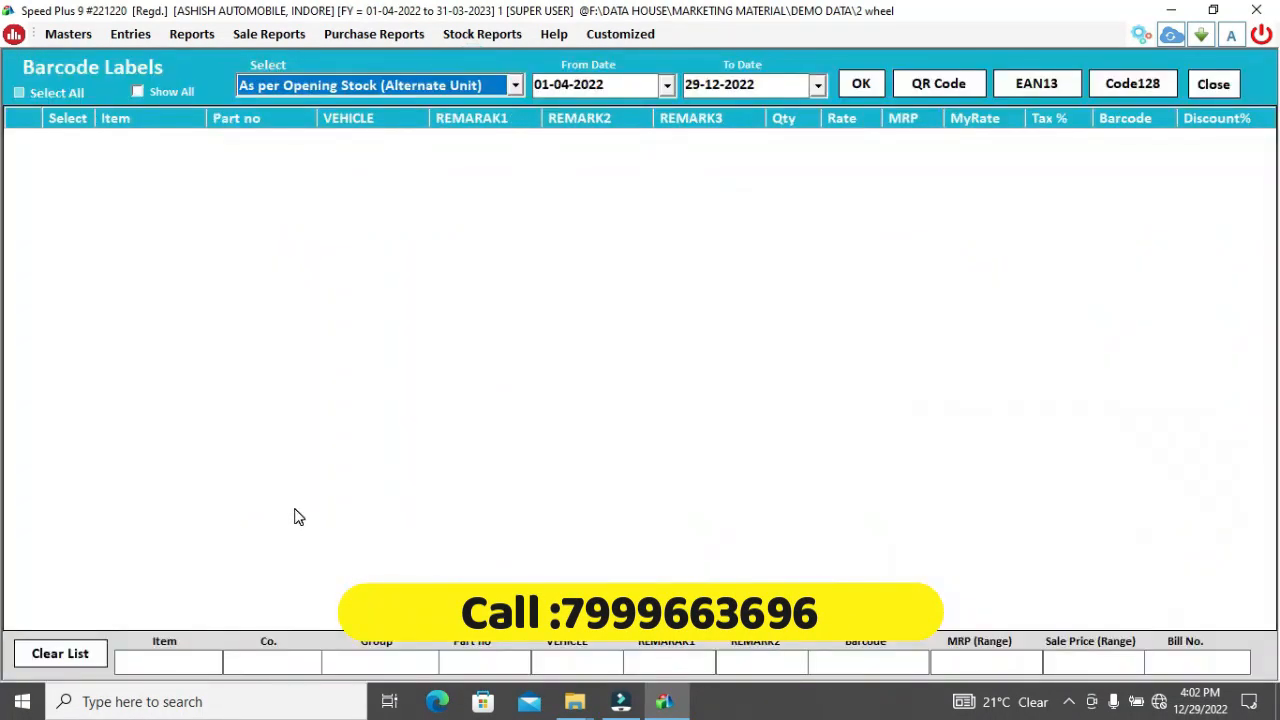
{"action": "left_click", "coordinate": [173, 666]}
{"action": "type", "text": "3X-HL"}
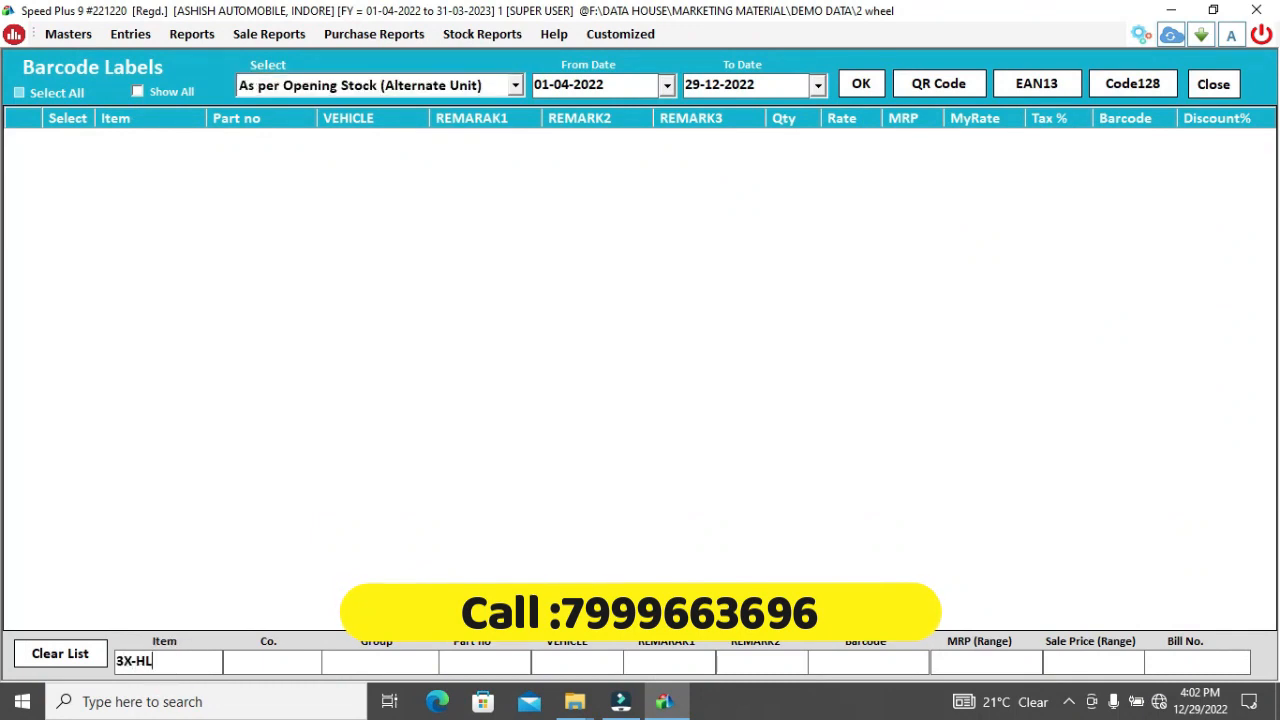
{"action": "left_click", "coordinate": [856, 85]}
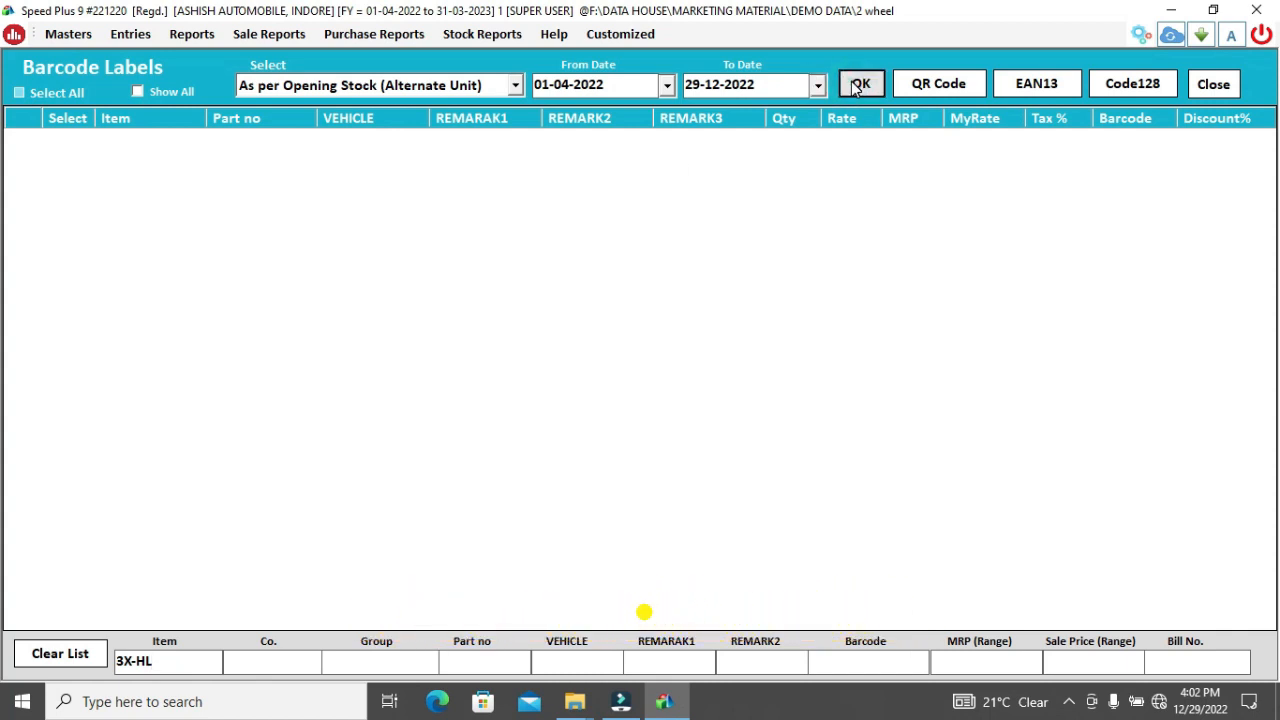
{"action": "left_click", "coordinate": [856, 88]}
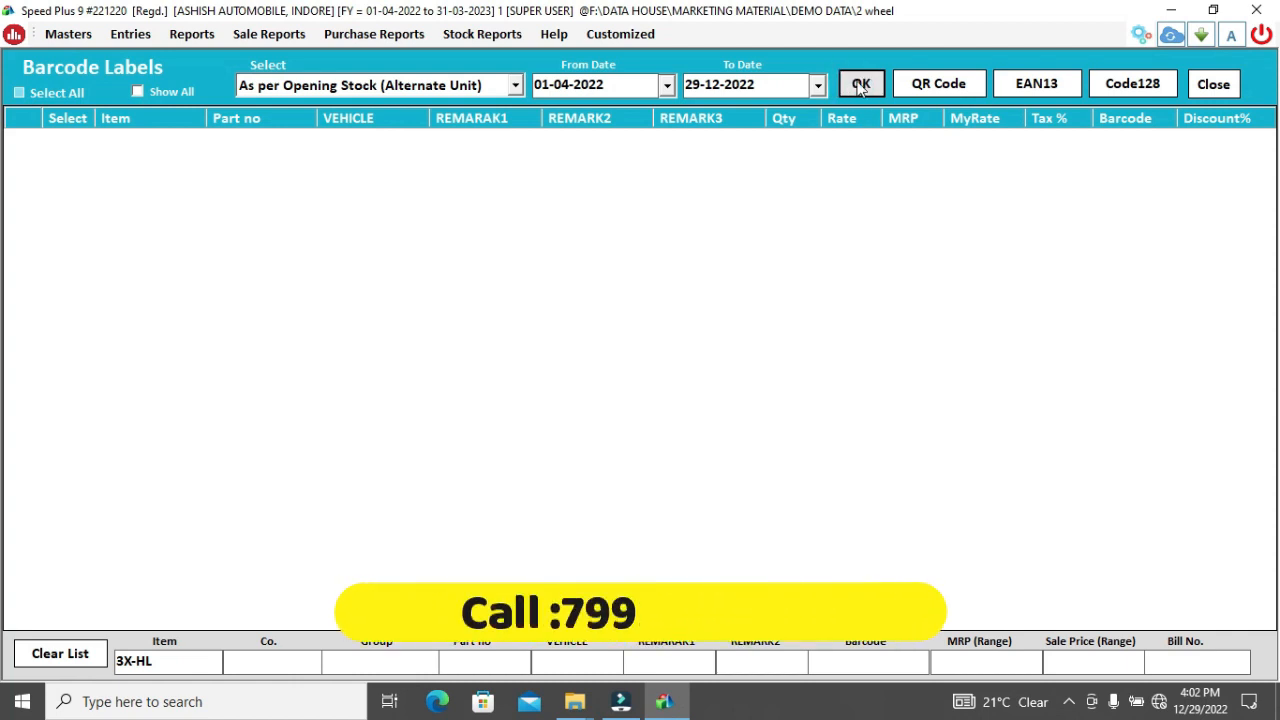
{"action": "left_click", "coordinate": [1220, 92]}
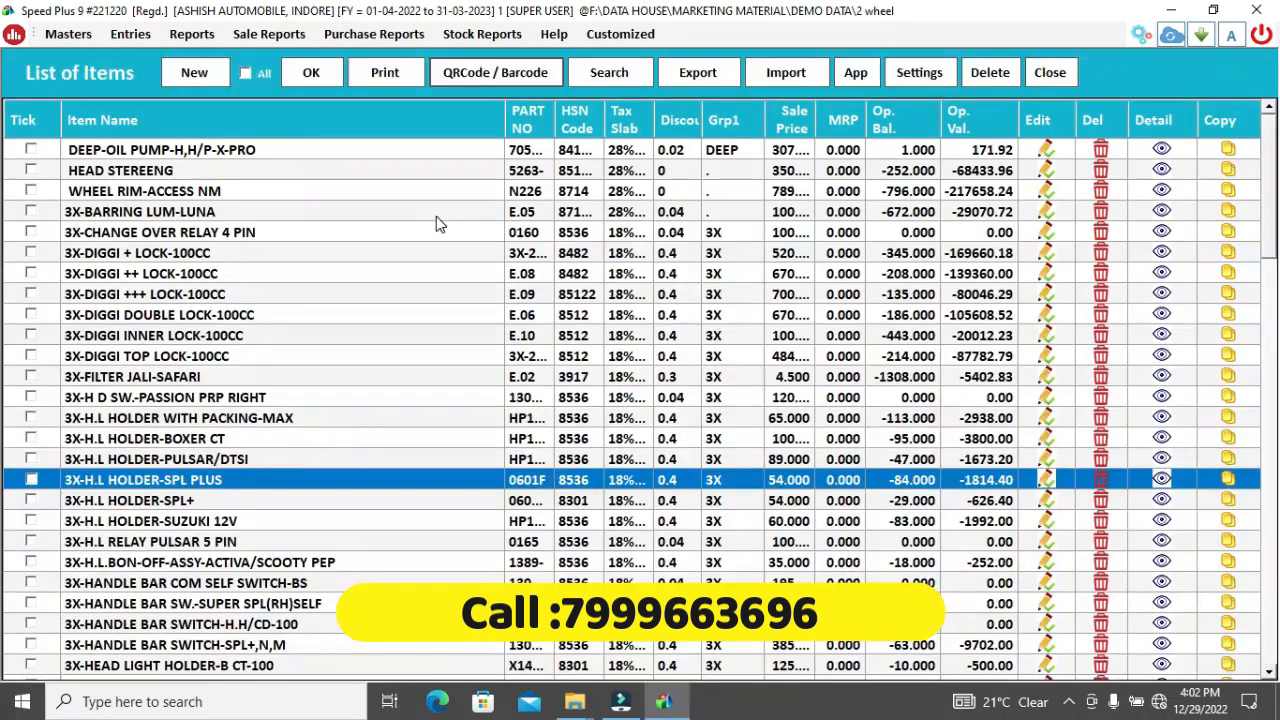
Copy the item name of 3X-BARRING LUM-LUNA from its item form and return to the list of items
{"action": "left_click", "coordinate": [112, 543]}
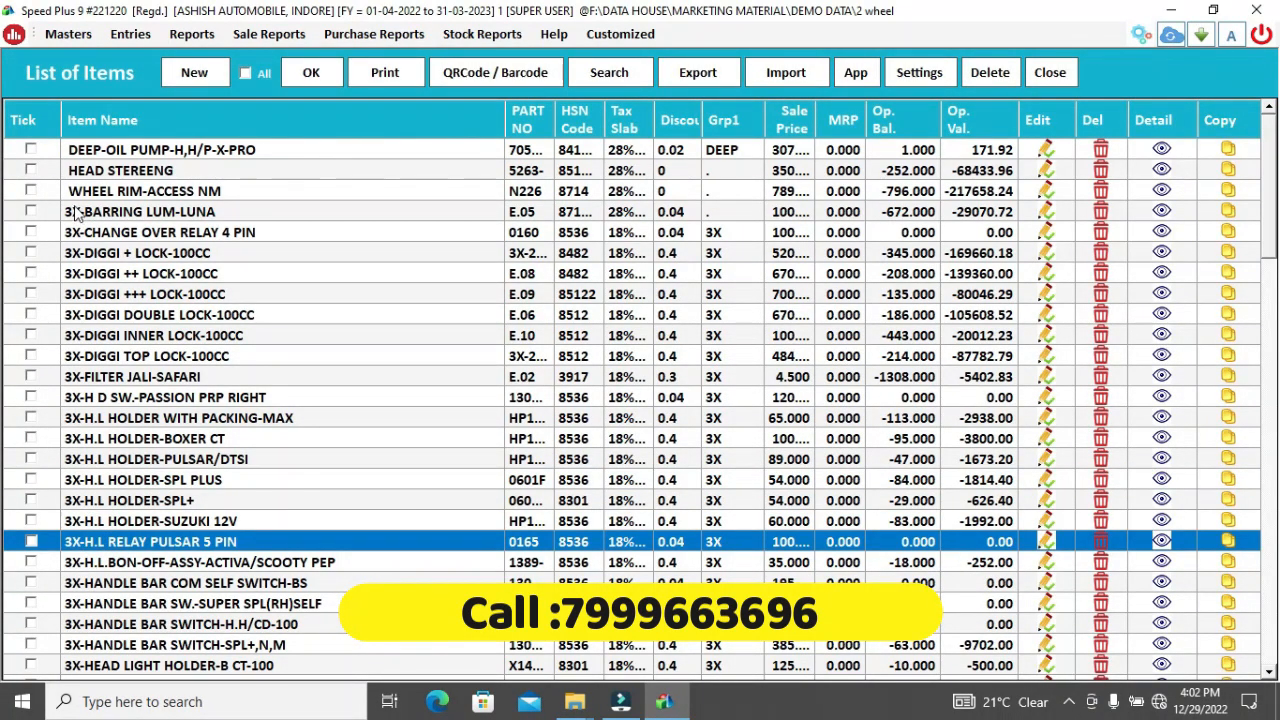
{"action": "double_click", "coordinate": [166, 214]}
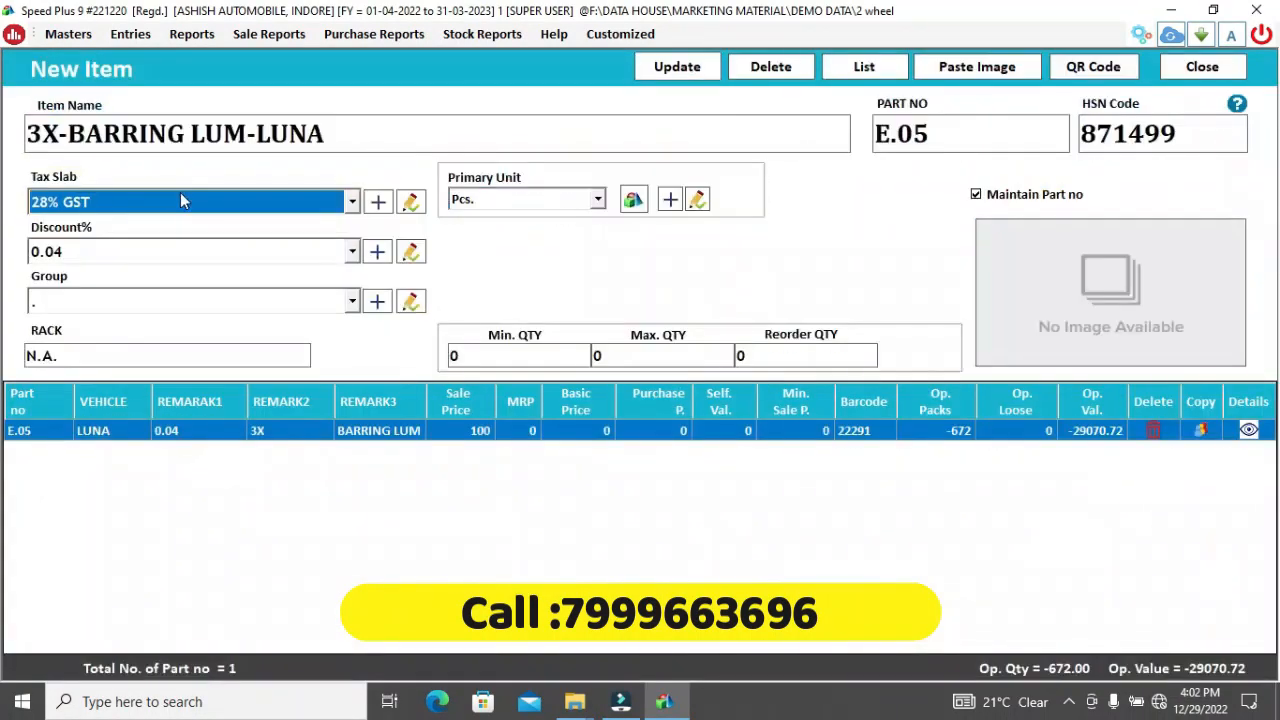
{"action": "left_click_drag", "start_coordinate": [350, 136], "coordinate": [4, 146]}
{"action": "key", "text": "ctrl+c"}
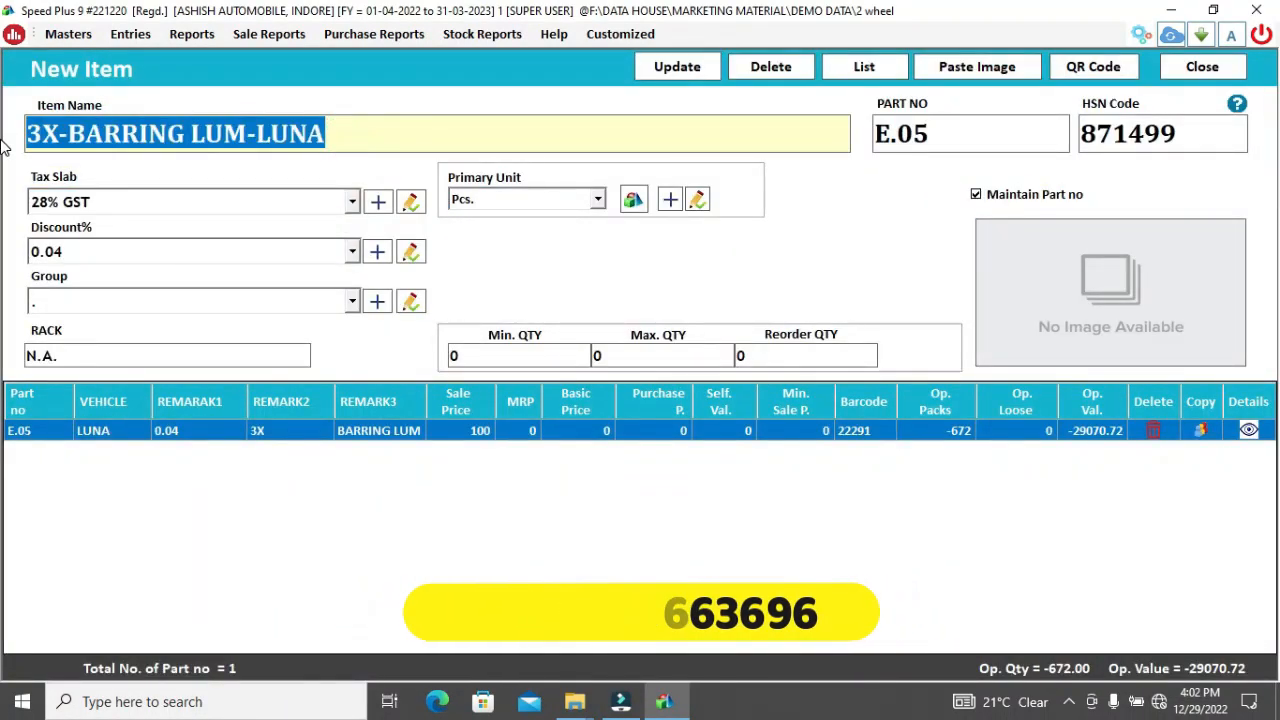
{"action": "key", "text": "Escape"}
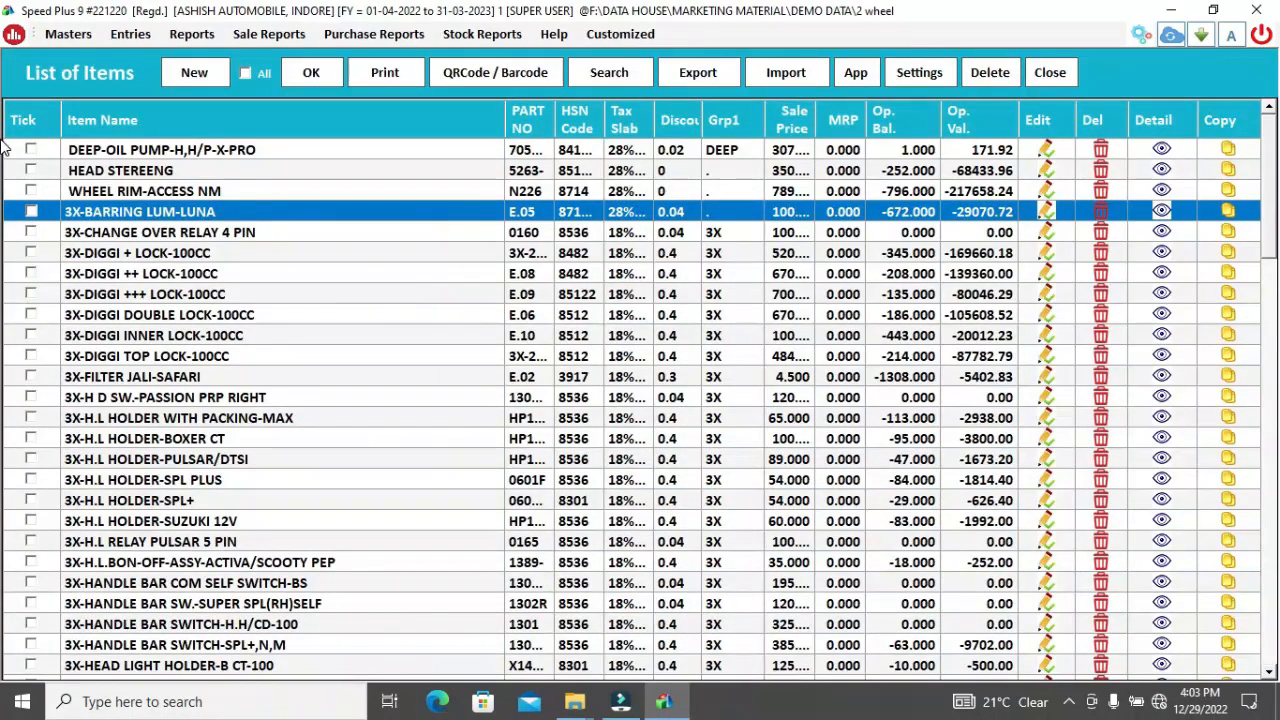
In the barcode labels, list 3X-BARRING LUM-LUNA as per opening stock in the alternate unit, using the copied name as the item filter
{"action": "left_click", "coordinate": [500, 76]}
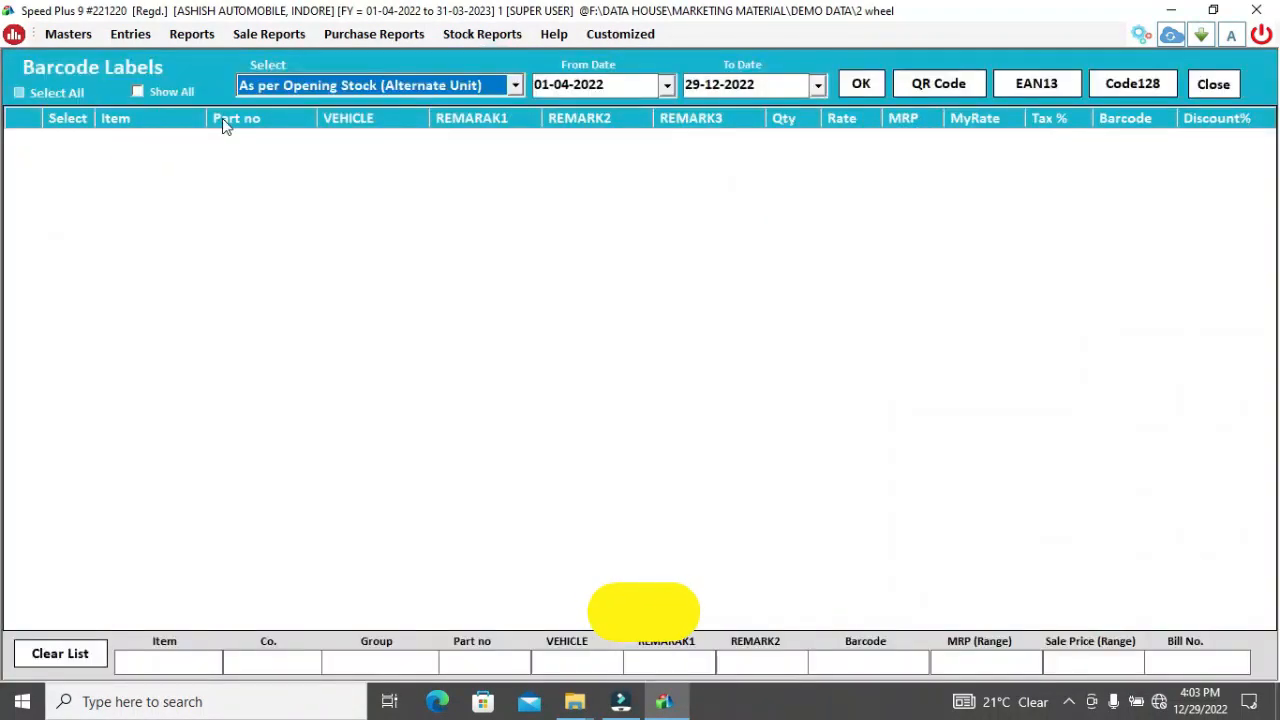
{"action": "left_click", "coordinate": [162, 663]}
{"action": "key", "text": "ctrl+v"}
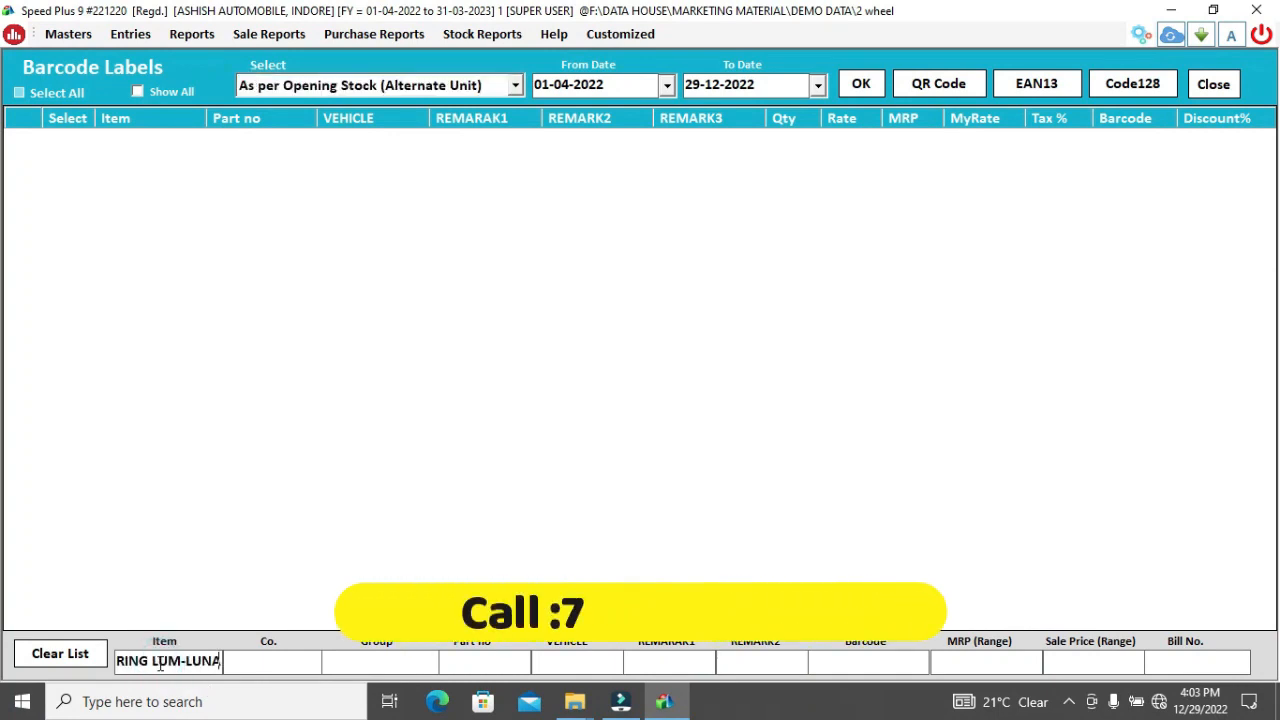
{"action": "left_click", "coordinate": [861, 85]}
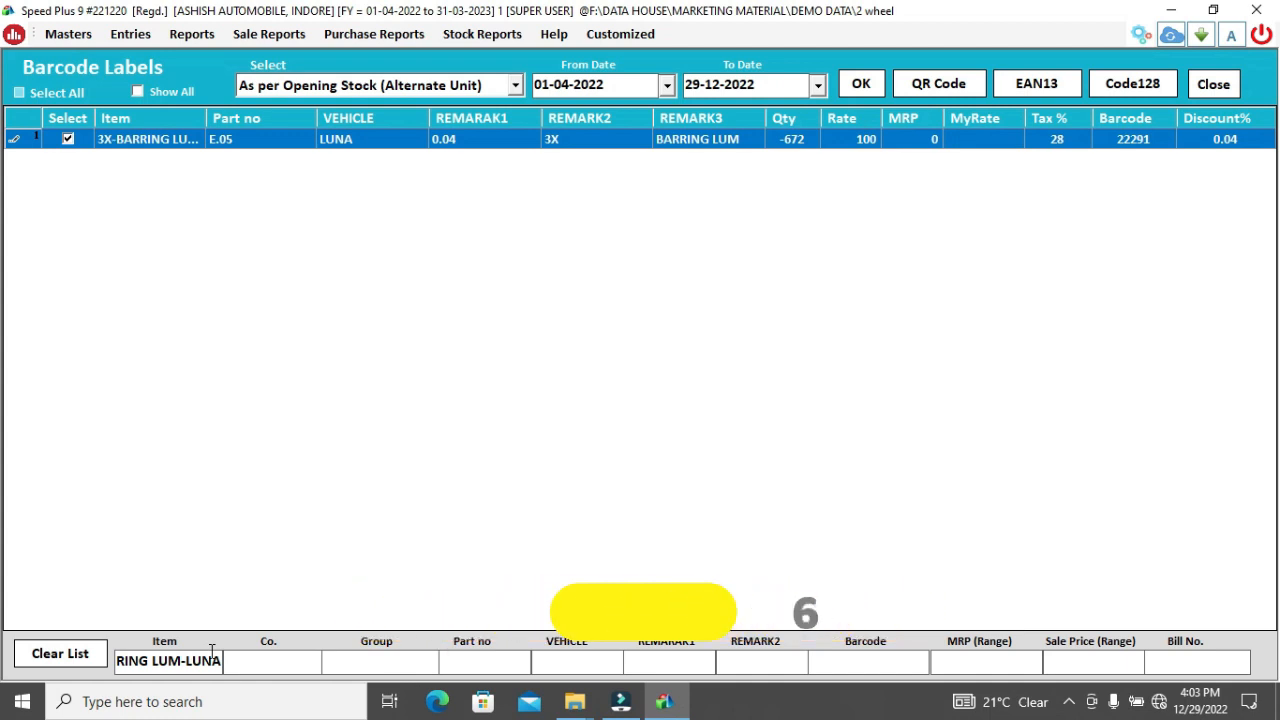
Set the label quantity of the listed 3X-BARRING LUM-LUNA row to 10
{"action": "left_click", "coordinate": [790, 141]}
{"action": "left_click", "coordinate": [790, 141]}
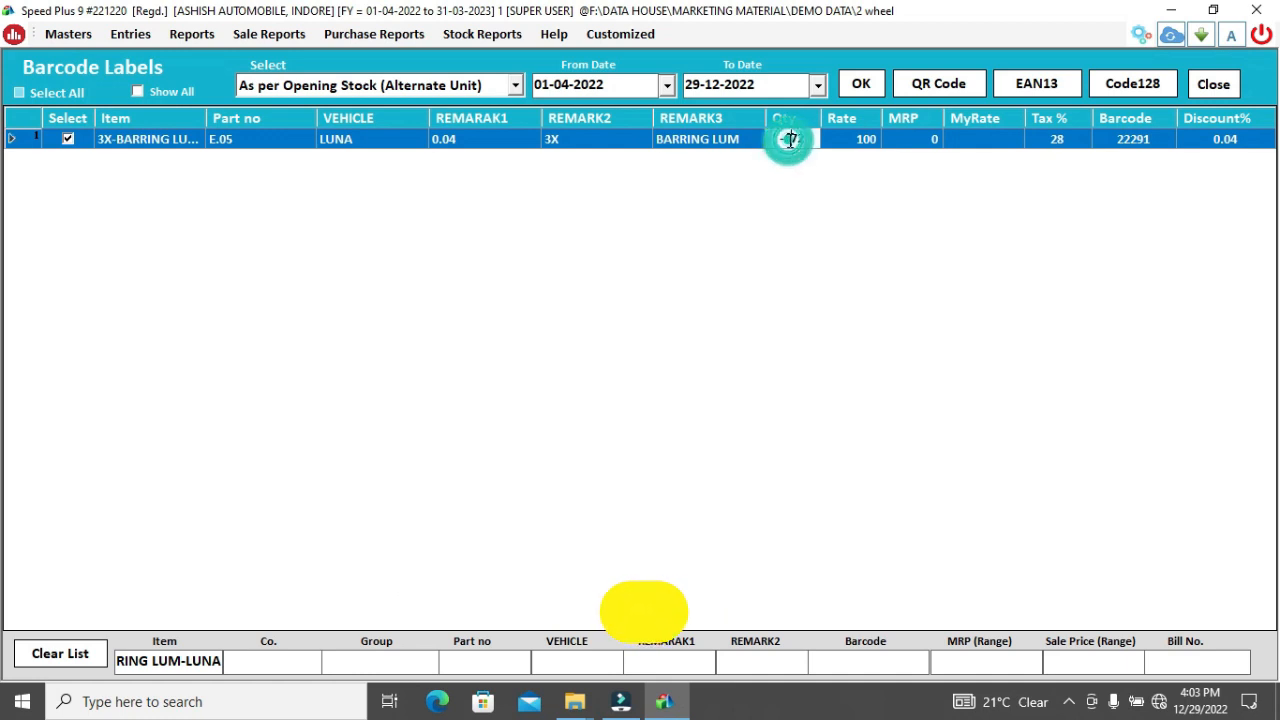
{"action": "key", "text": "BackSpace"}
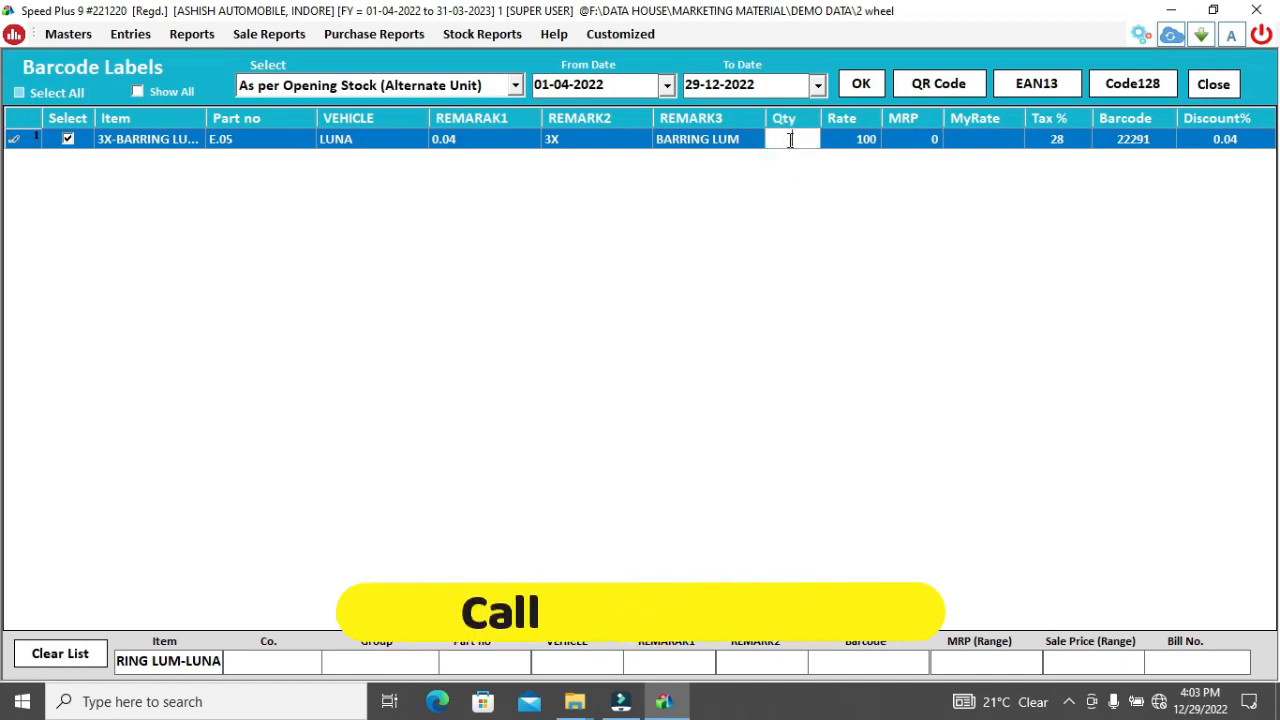
{"action": "type", "text": "10"}
{"action": "key", "text": "Return"}
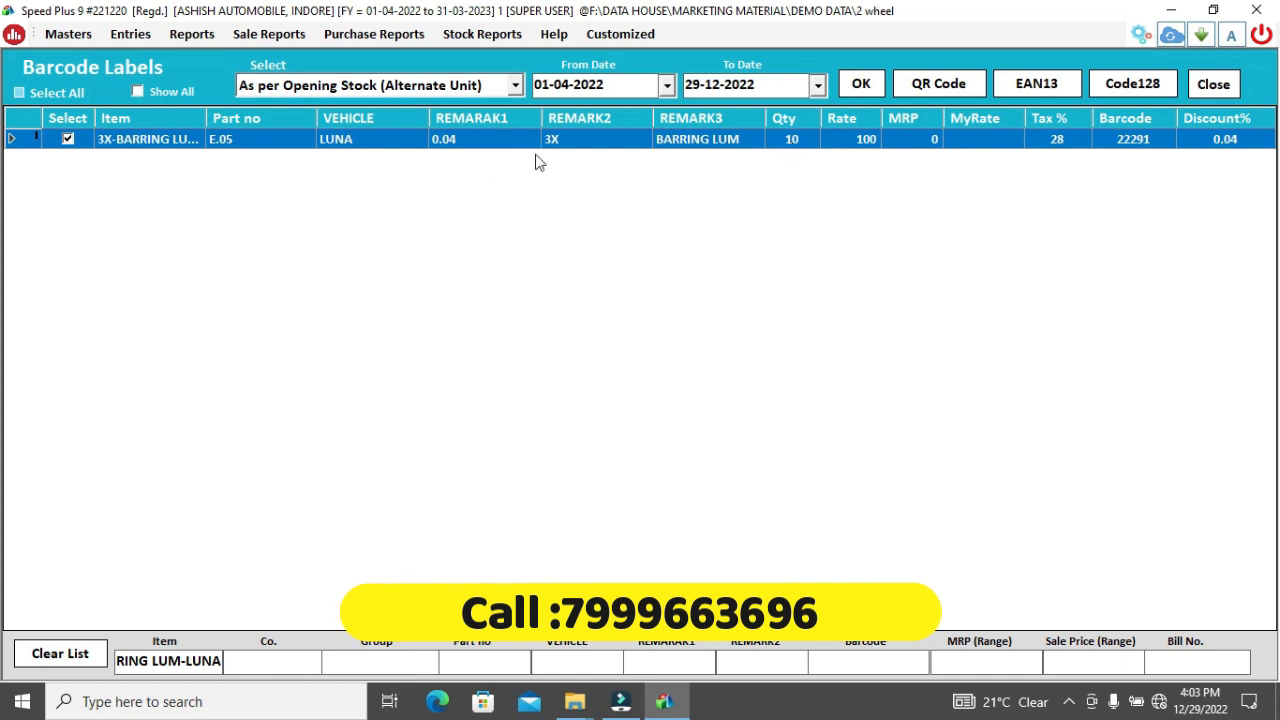
Close the barcode labels and the list of items, and reopen the item list from the dashboard
{"action": "left_click", "coordinate": [1213, 84]}
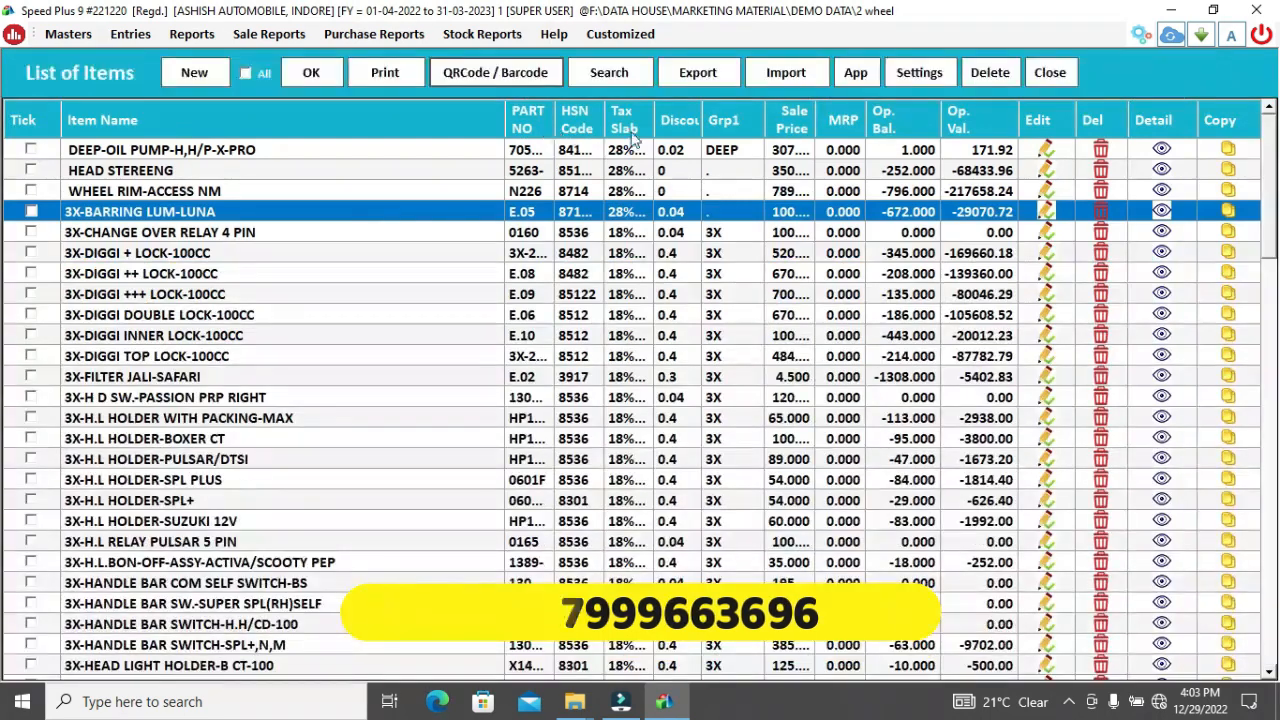
{"action": "left_click", "coordinate": [1050, 75]}
{"action": "left_click", "coordinate": [770, 312]}
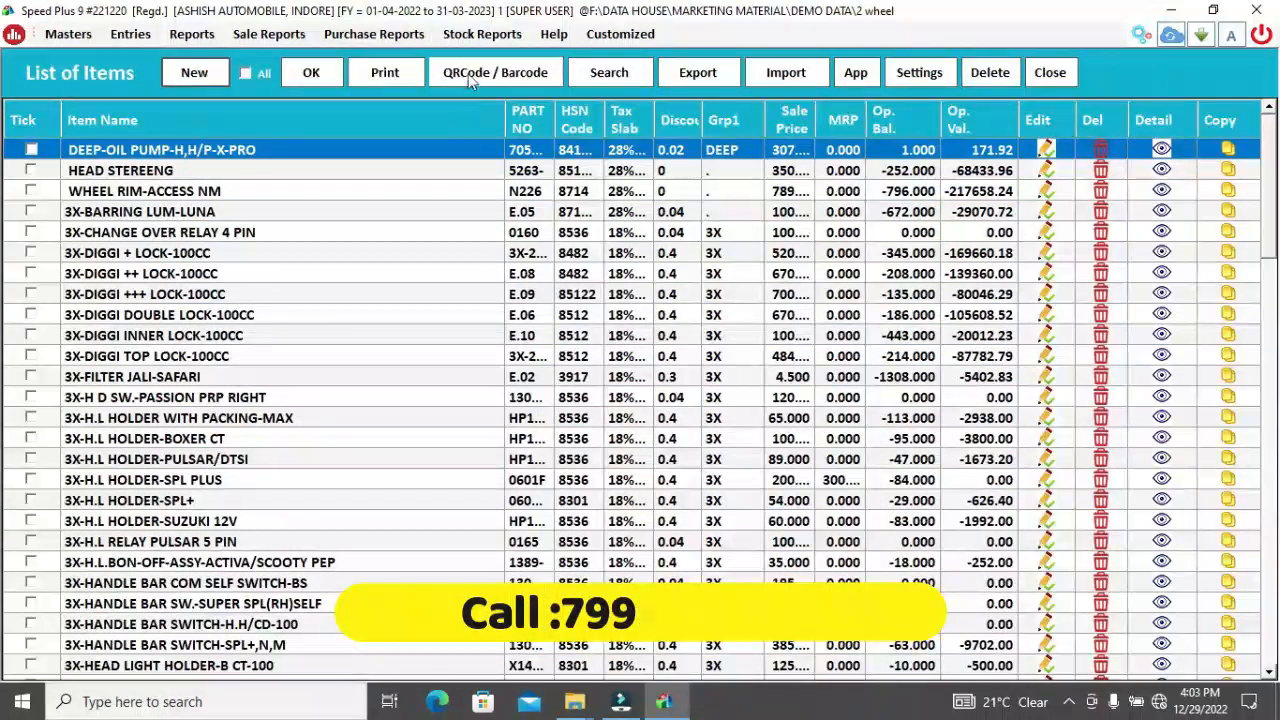
Open the barcode labels again, filter the opening stock items by 3X-BARRING LUM-LUNA and select its row for labels
{"action": "left_click", "coordinate": [470, 76]}
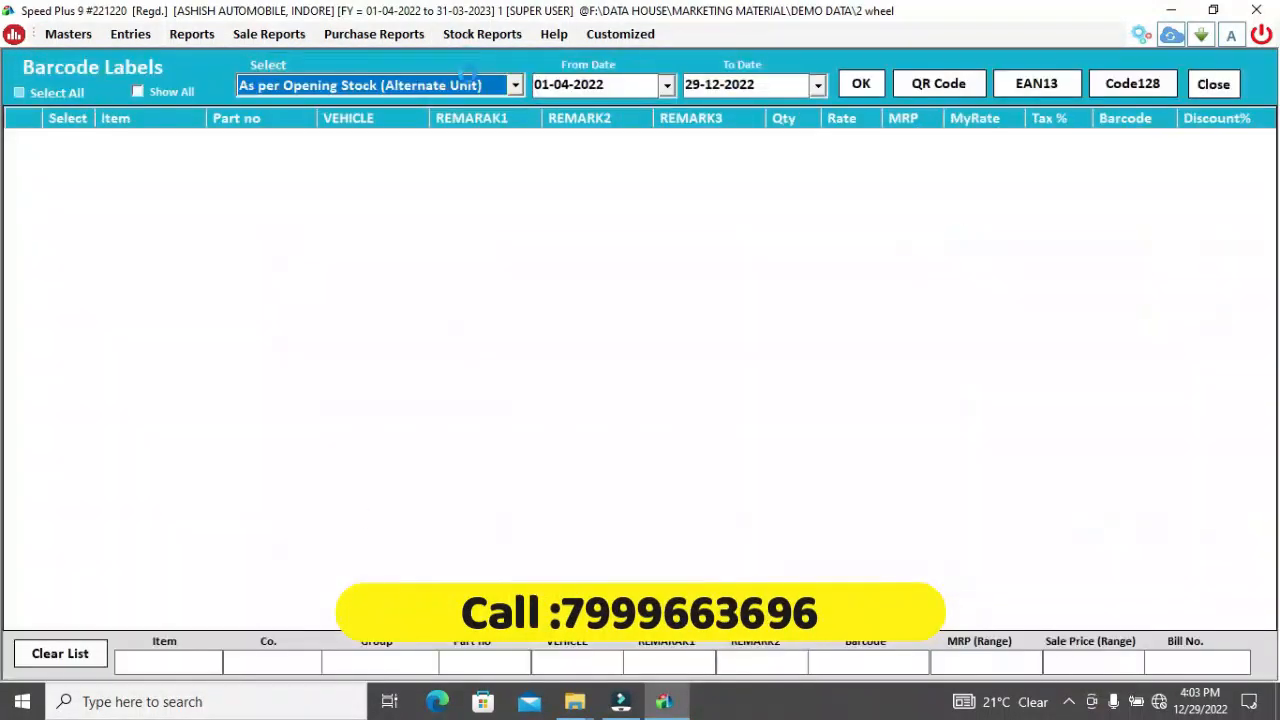
{"action": "left_click", "coordinate": [190, 663]}
{"action": "type", "text": "RING LUM-LUNA"}
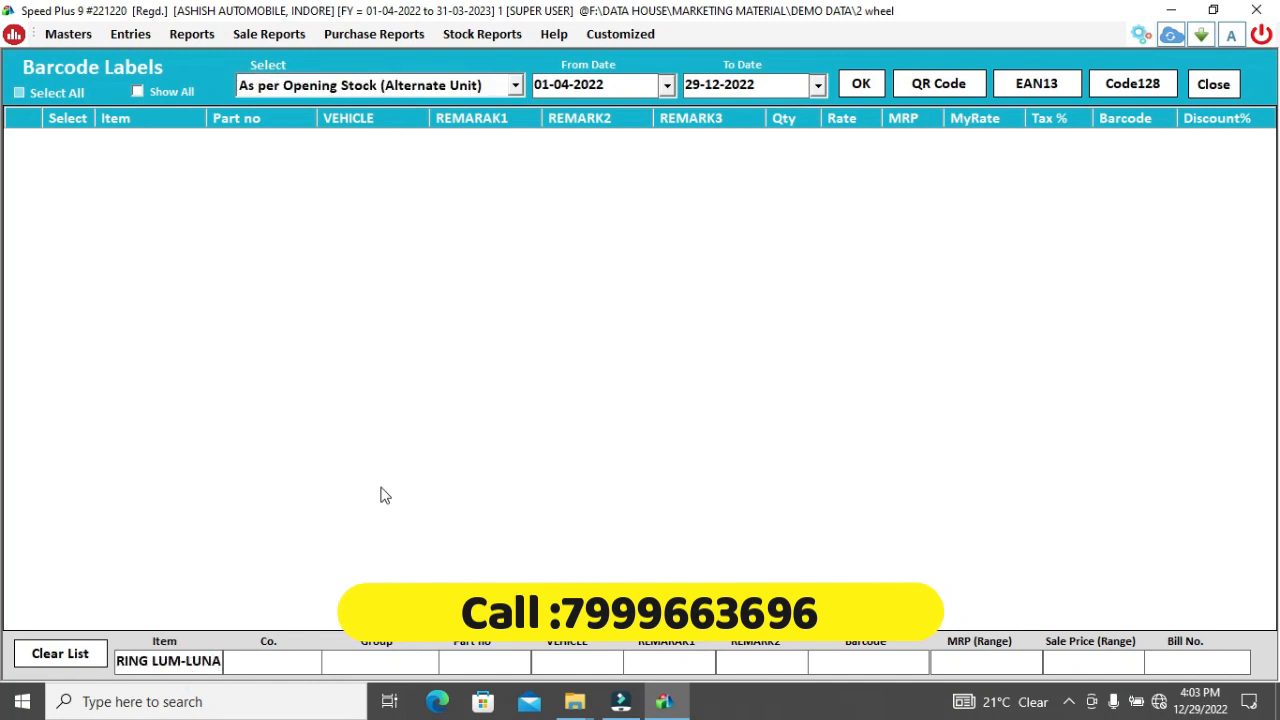
{"action": "left_click", "coordinate": [859, 83]}
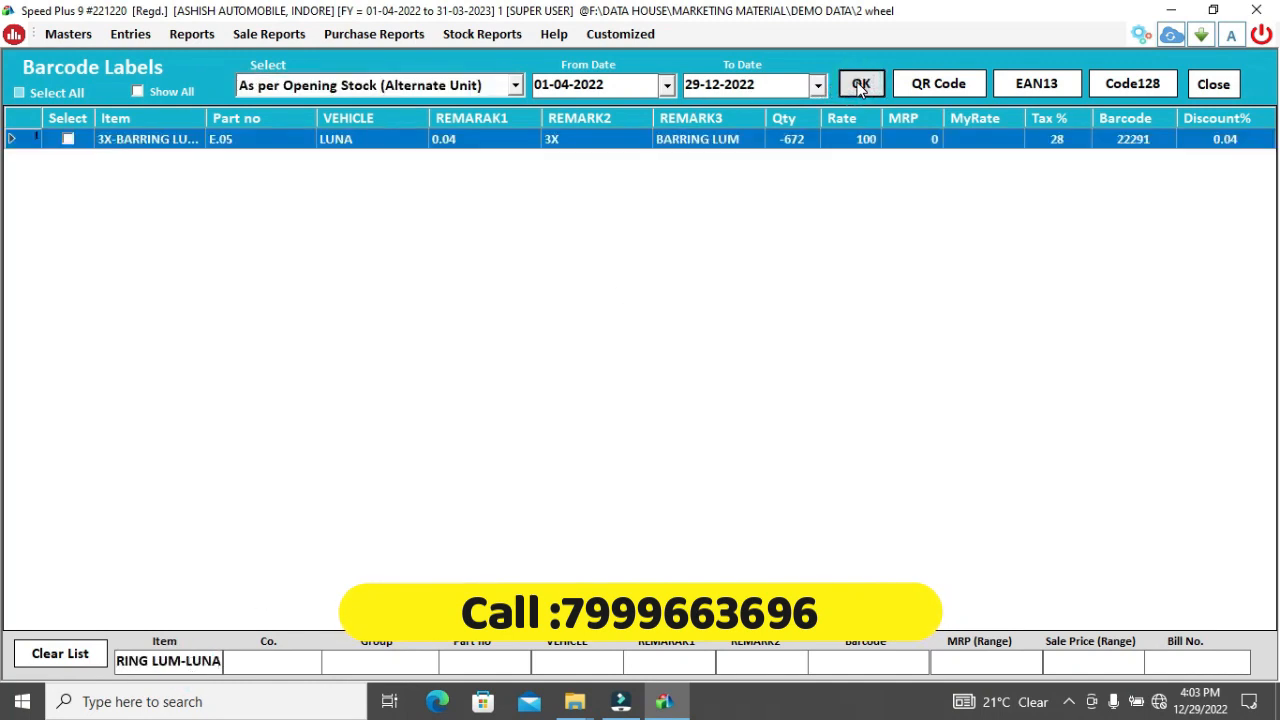
{"action": "left_click", "coordinate": [68, 140]}
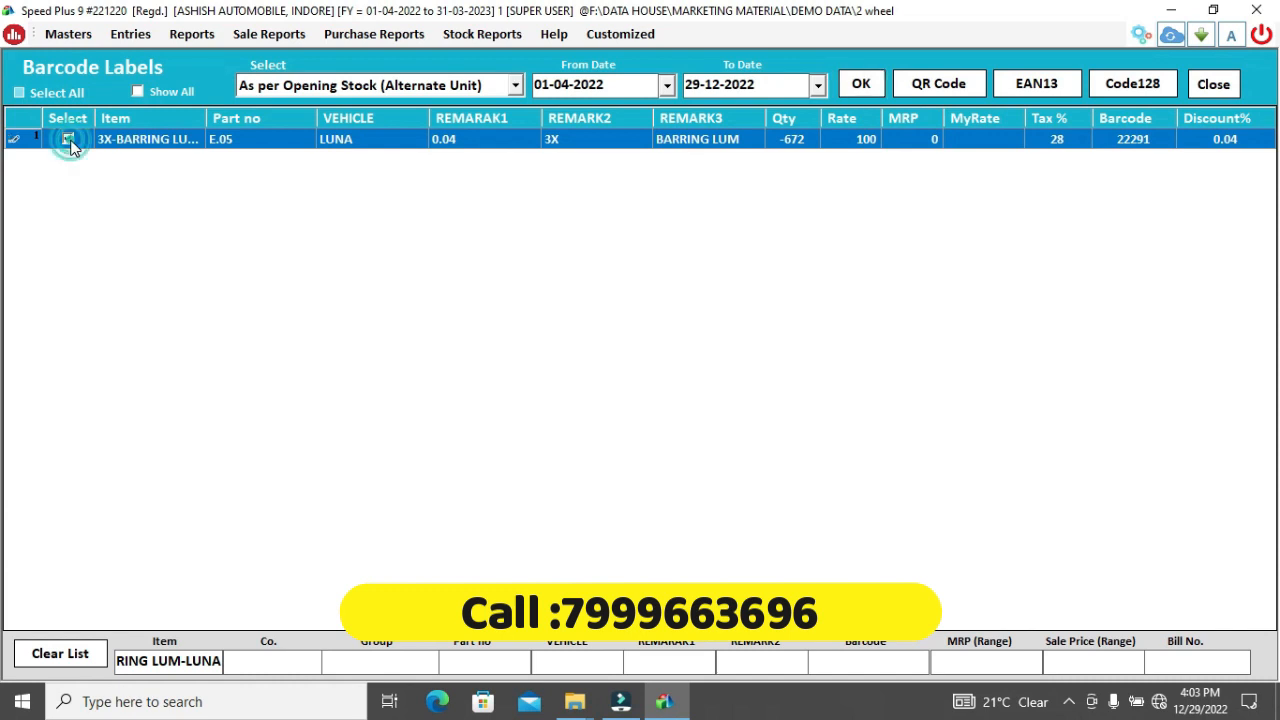
Set the quantity of the selected 3X-BARRING LUM-LUNA row to 10 labels
{"action": "left_click", "coordinate": [793, 139]}
{"action": "type", "text": "1"}
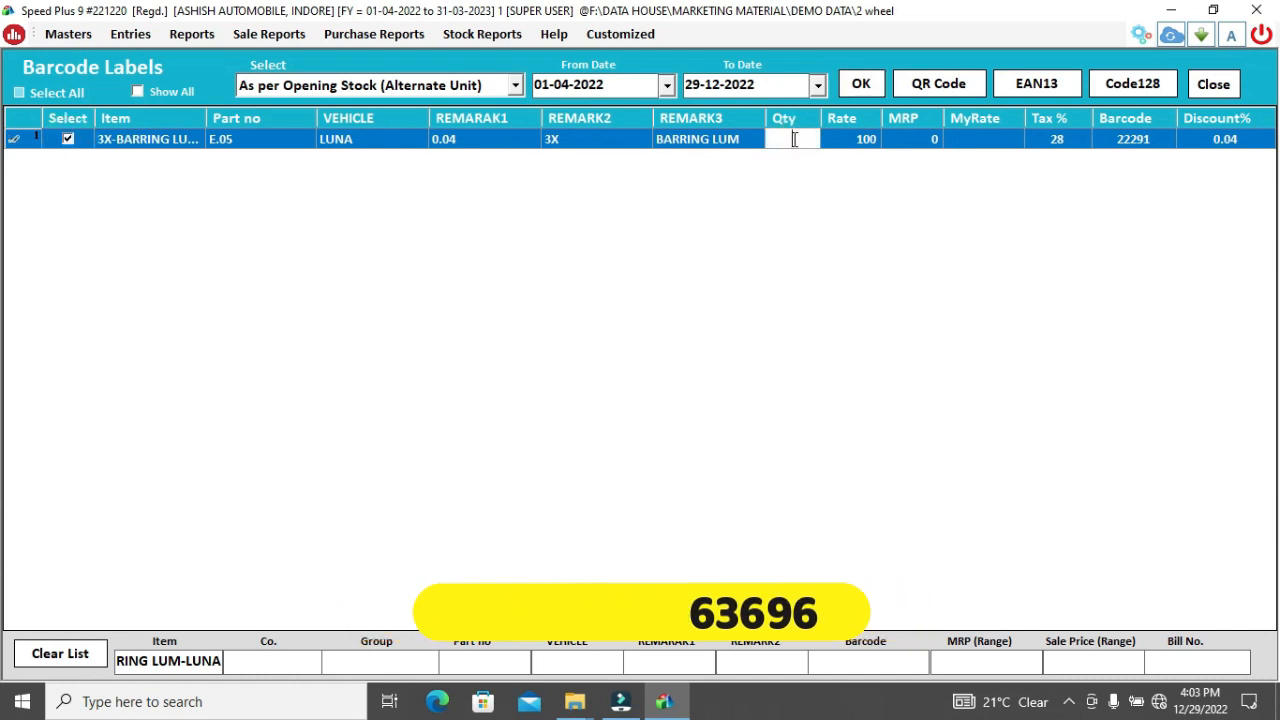
{"action": "type", "text": "0"}
{"action": "key", "text": "Return"}
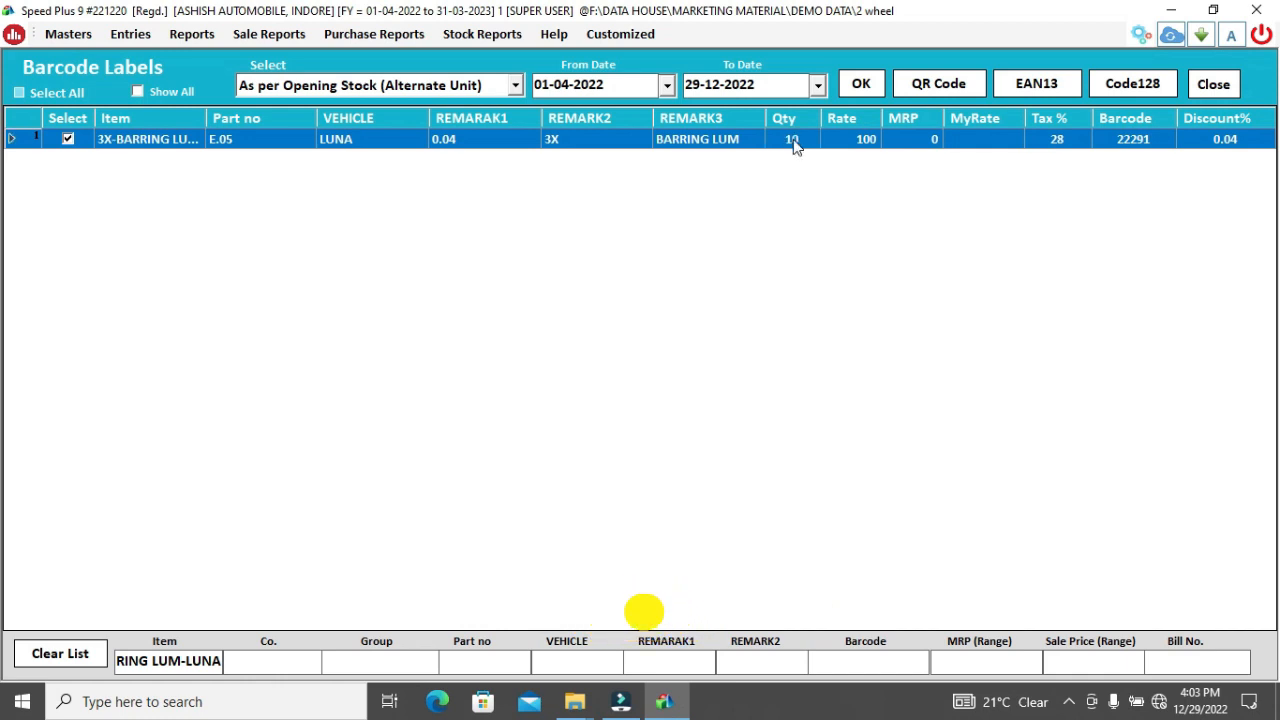
Generate the Code128 labels with 0 barcodes kept blank, review the label sheet preview and close it
{"action": "left_click", "coordinate": [1122, 86]}
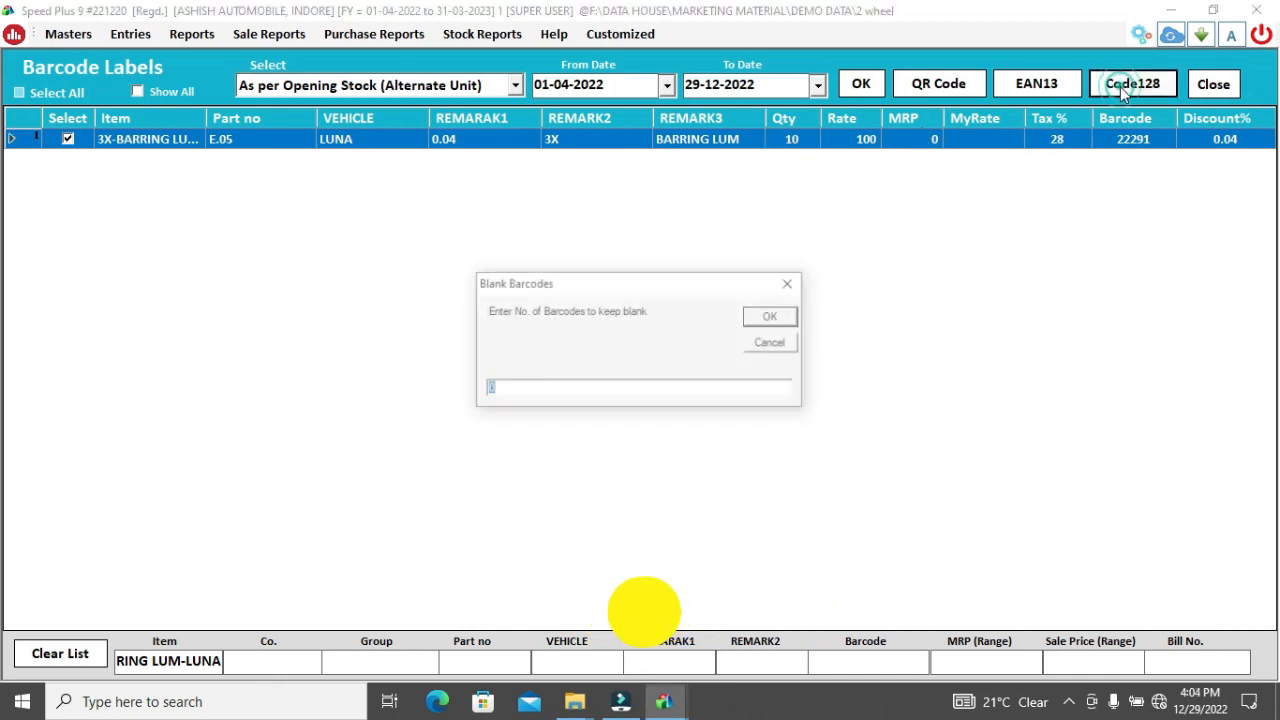
{"action": "left_click", "coordinate": [785, 317]}
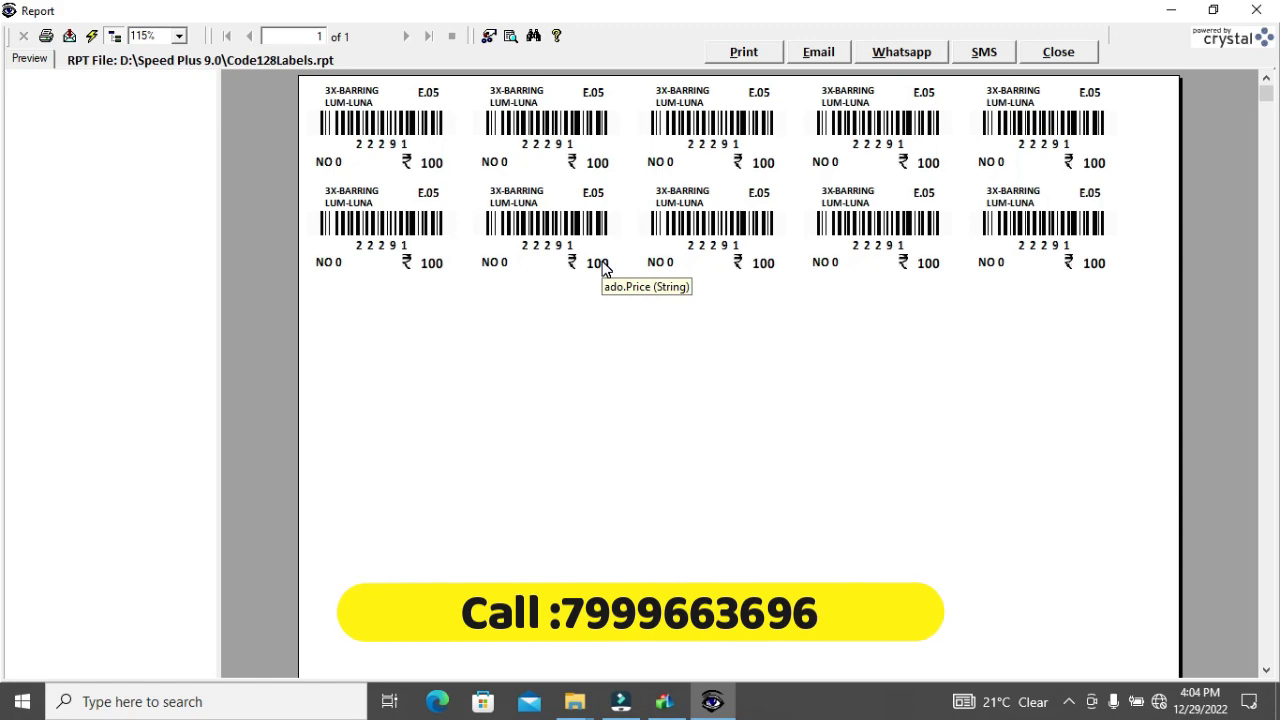
{"action": "left_click", "coordinate": [1057, 53]}
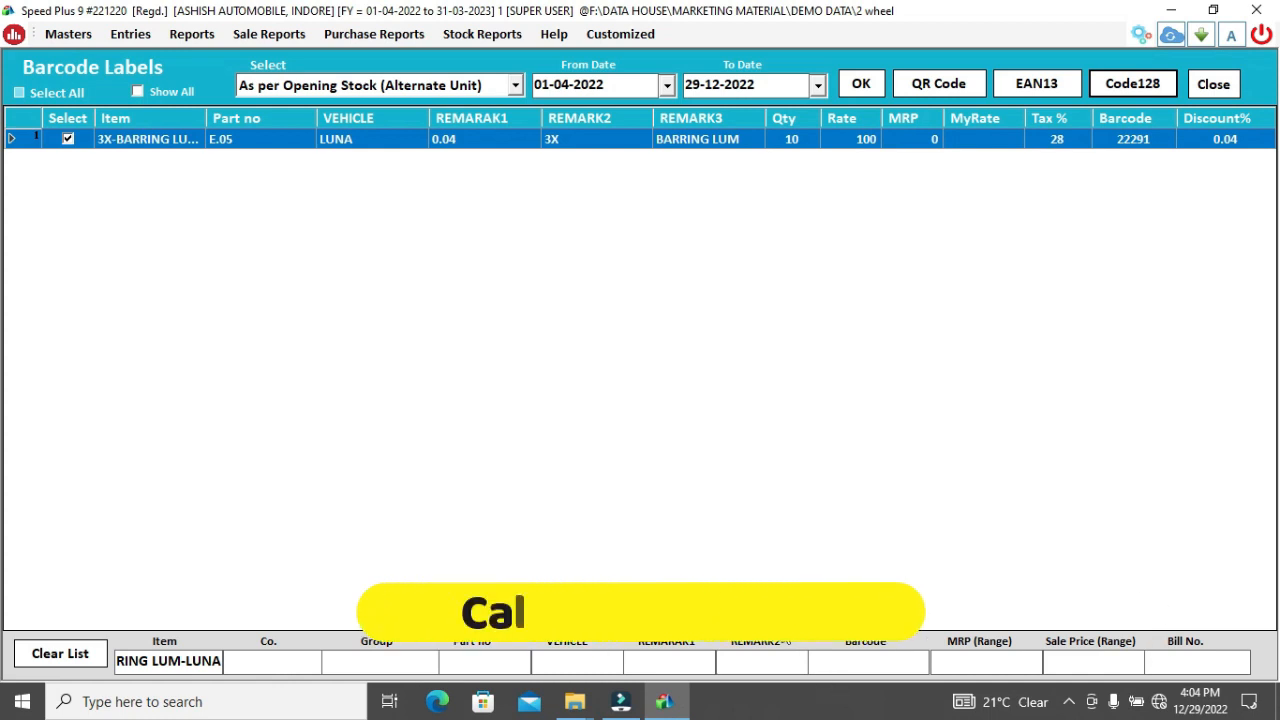
Examine the available label sources, from opening stock through serial numbers to stock receive entries, ending back at As per Opening Stock (Alternate Unit)
{"action": "left_click", "coordinate": [486, 88]}
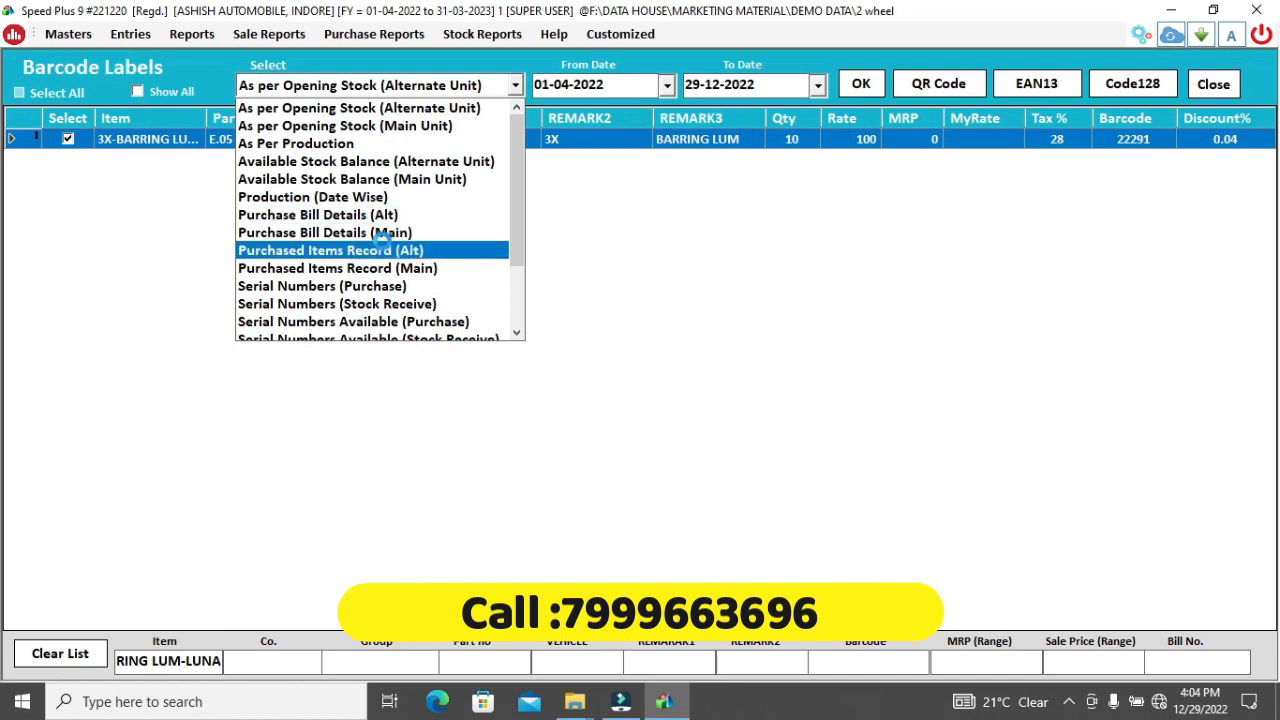
{"action": "key", "text": "Down"}
{"action": "key", "text": "Down"}
{"action": "key", "text": "Down"}
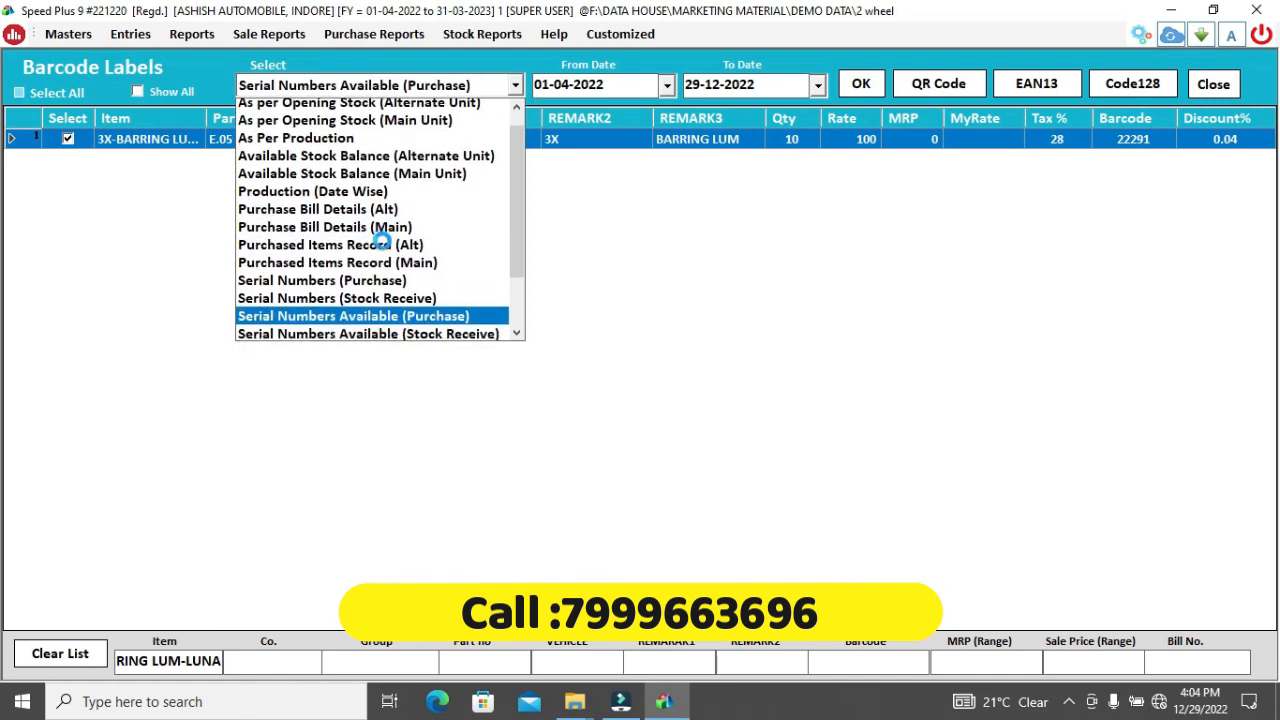
{"action": "key", "text": "Down"}
{"action": "key", "text": "Up"}
{"action": "key", "text": "Up"}
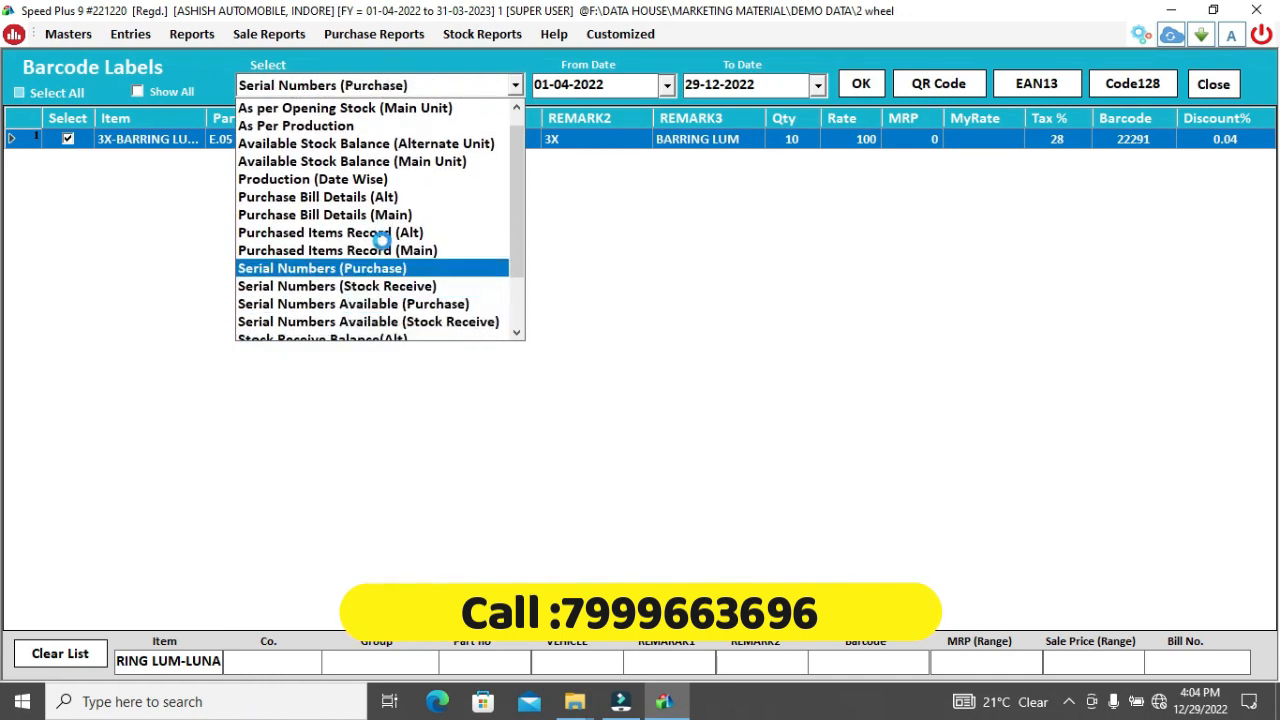
{"action": "key", "text": "Down"}
{"action": "key", "text": "Down"}
{"action": "key", "text": "Down"}
{"action": "key", "text": "Down"}
{"action": "key", "text": "Down"}
{"action": "key", "text": "Down"}
{"action": "key", "text": "Down"}
{"action": "key", "text": "Up"}
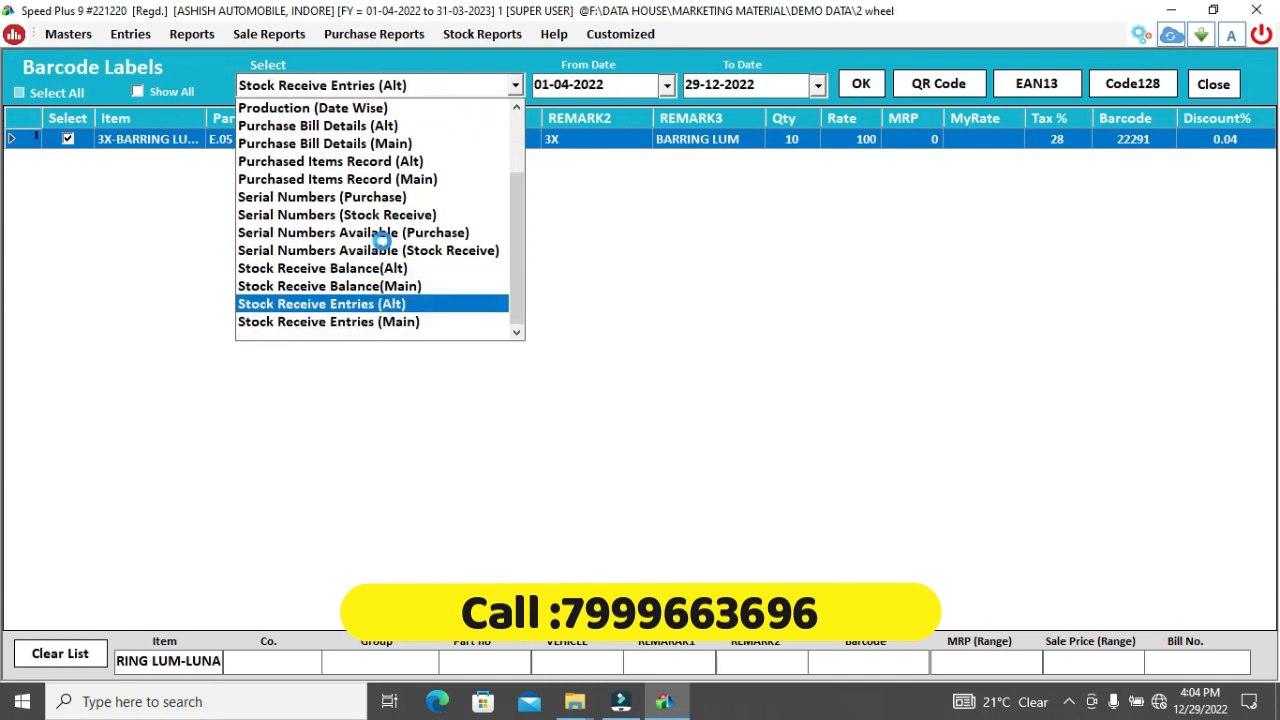
{"action": "key", "text": "Up"}
{"action": "key", "text": "Up"}
{"action": "key", "text": "Up"}
{"action": "key", "text": "Up"}
{"action": "key", "text": "Up"}
{"action": "key", "text": "Up"}
{"action": "key", "text": "Home"}
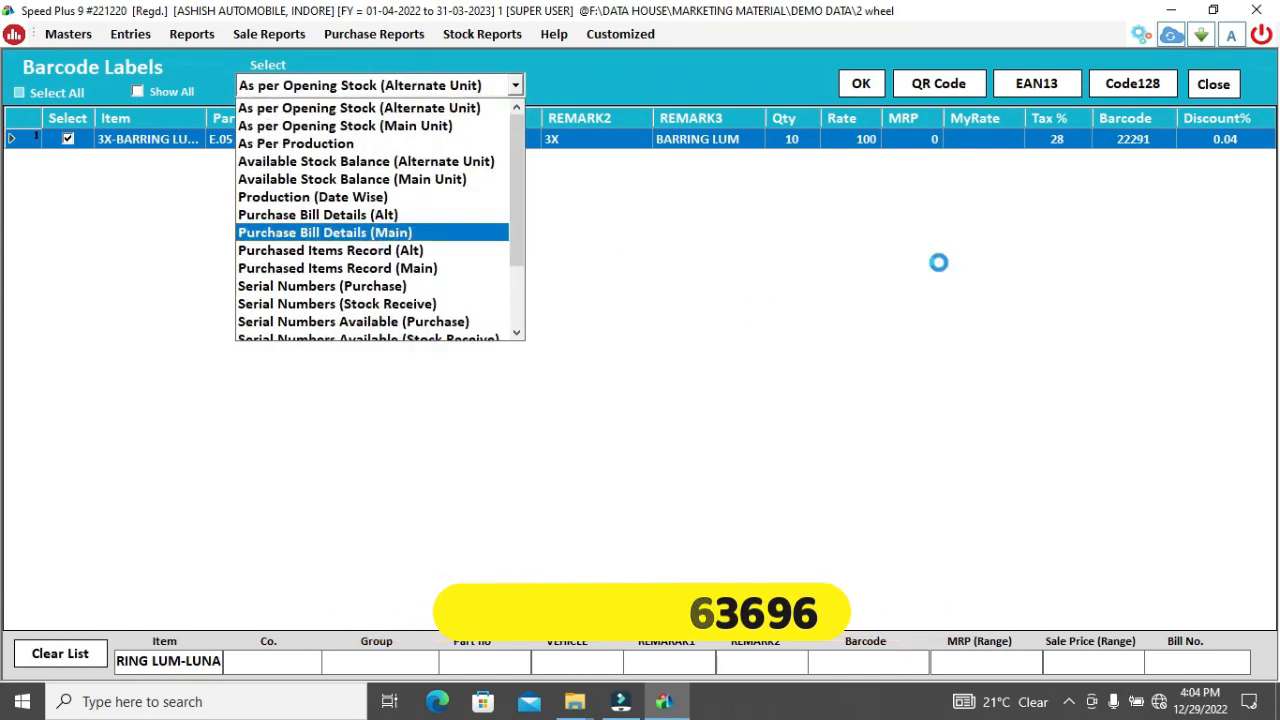
Close the barcode labels and the list of items to return to the dashboard
{"action": "left_click", "coordinate": [1212, 89]}
{"action": "left_click", "coordinate": [1212, 89]}
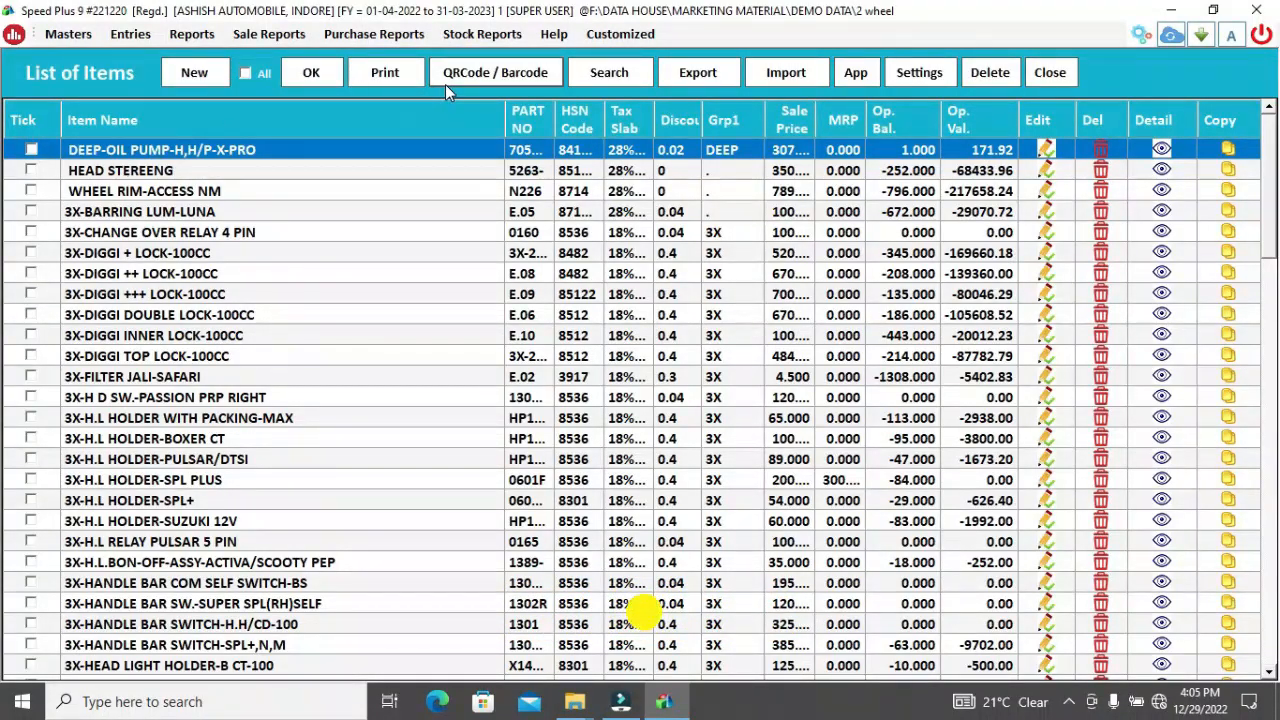
{"action": "left_click", "coordinate": [1050, 73]}
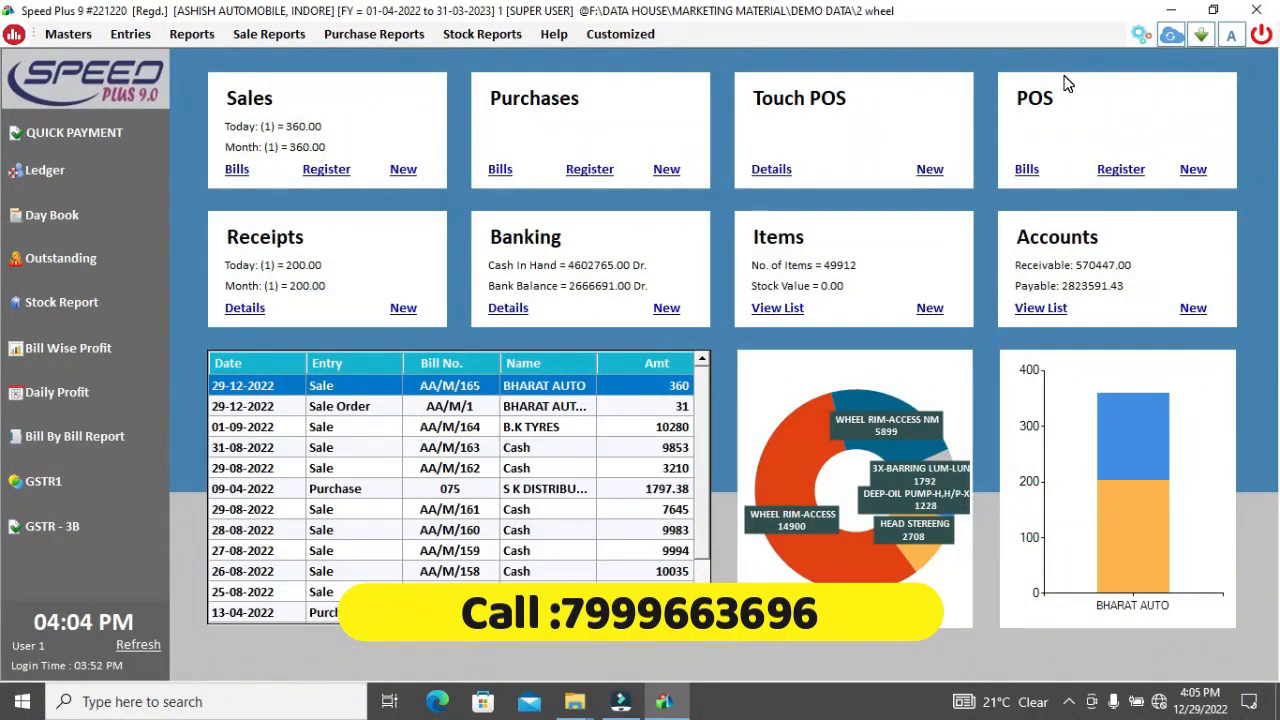